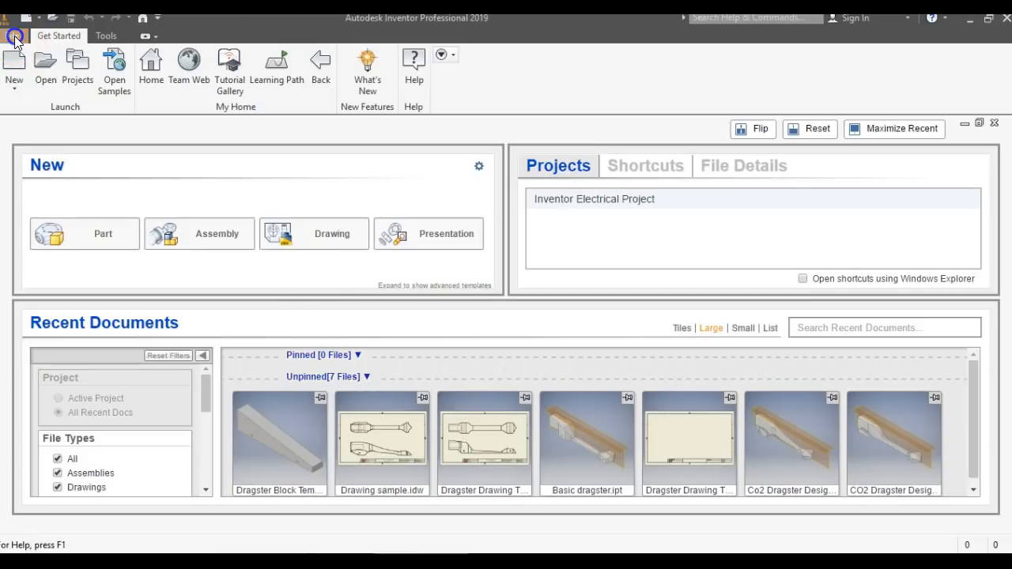
# - Create a new part from the metric Standard (mm).ipt template and start a 2D sketch on the XY plane
pyautogui.click(35, 92)
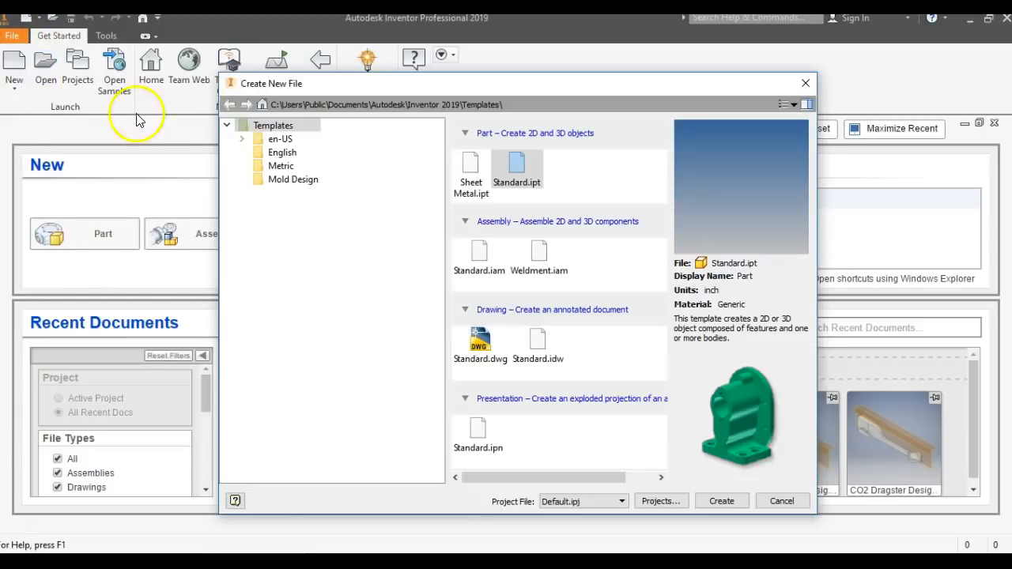
pyautogui.click(276, 168)
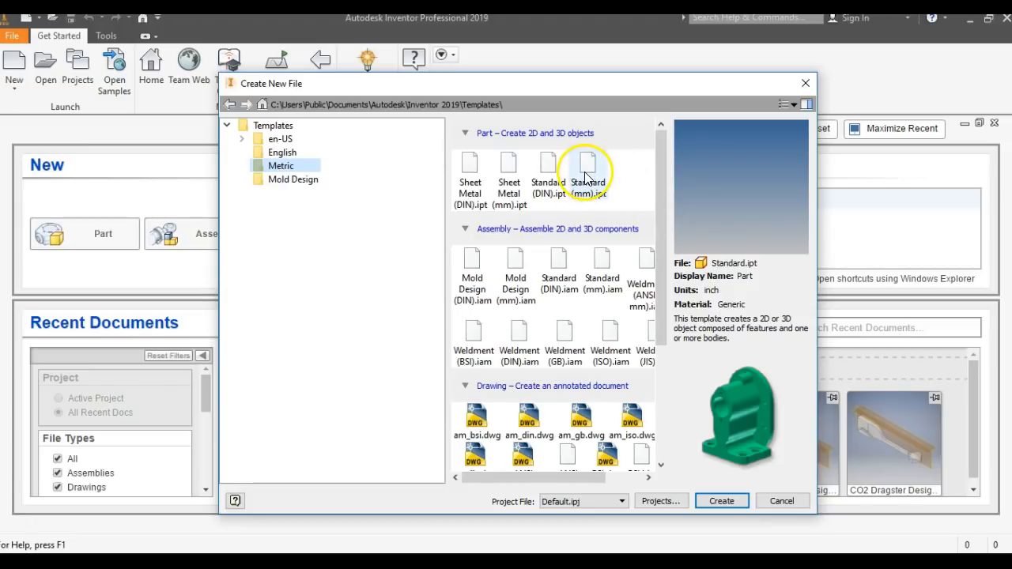
pyautogui.doubleClick(585, 175)
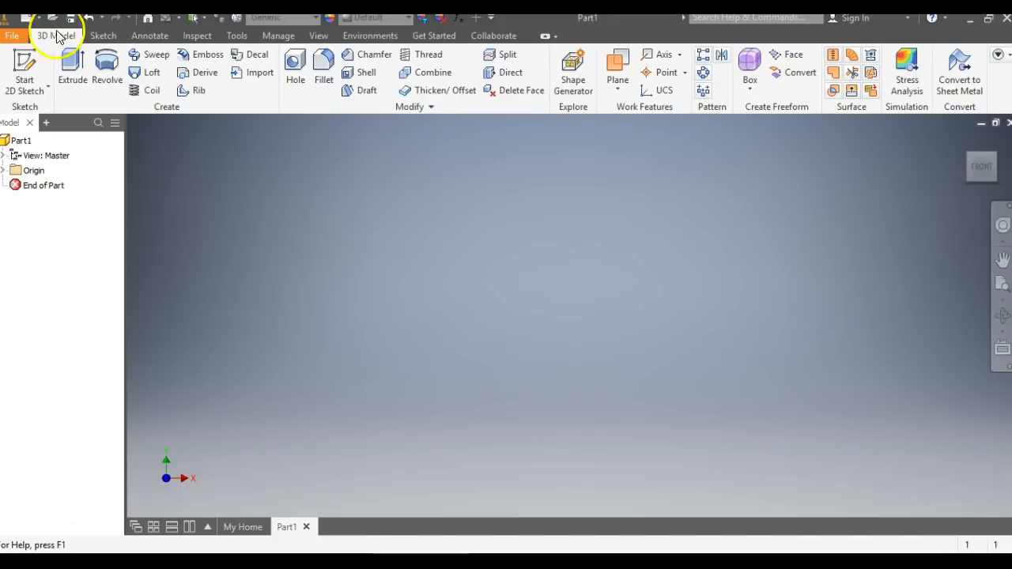
pyautogui.click(22, 60)
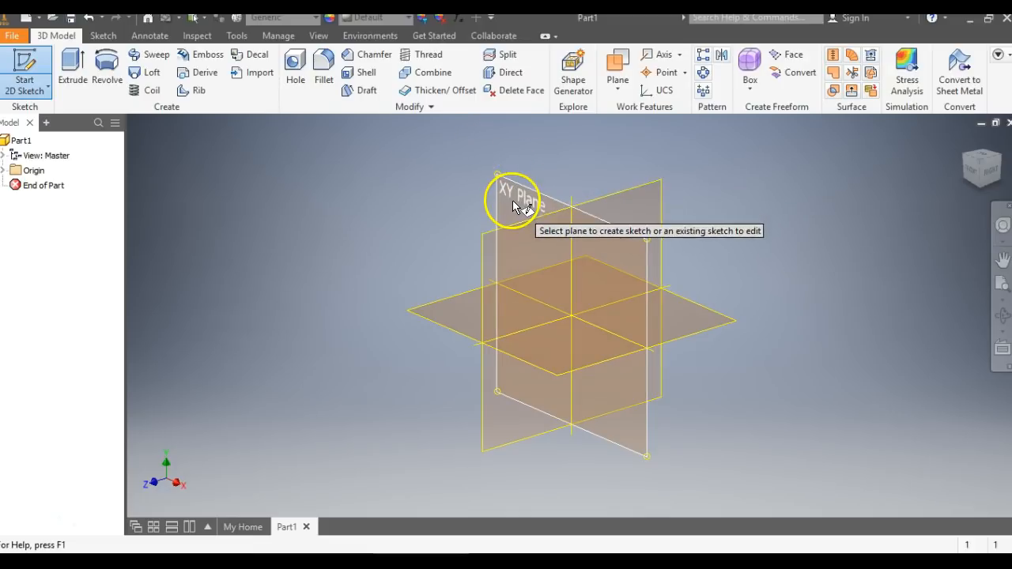
pyautogui.click(528, 196)
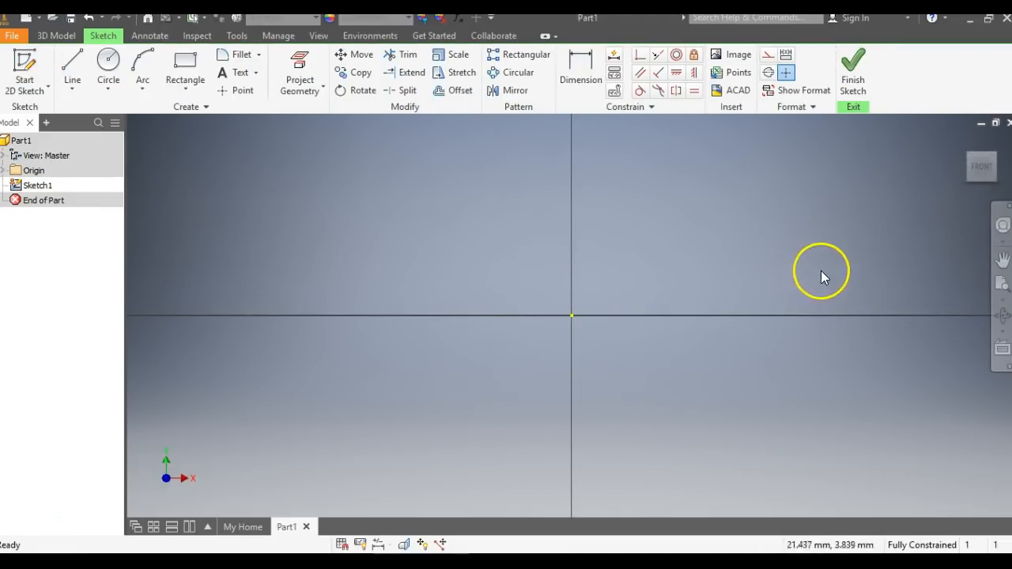
# - Draw a vertical line 50 mm long upward from the sketch origin
pyautogui.click(1002, 259)
pyautogui.moveTo(685, 240)
pyautogui.mouseDown()
pyautogui.moveTo(460, 282)
pyautogui.moveTo(457, 355)
pyautogui.moveTo(470, 392)
pyautogui.mouseUp()
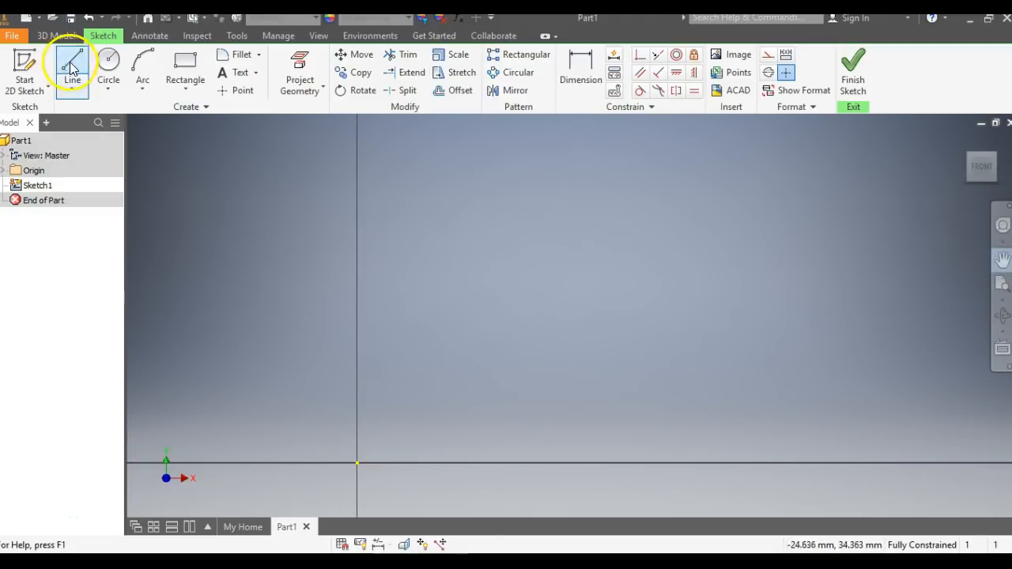
pyautogui.click(71, 69)
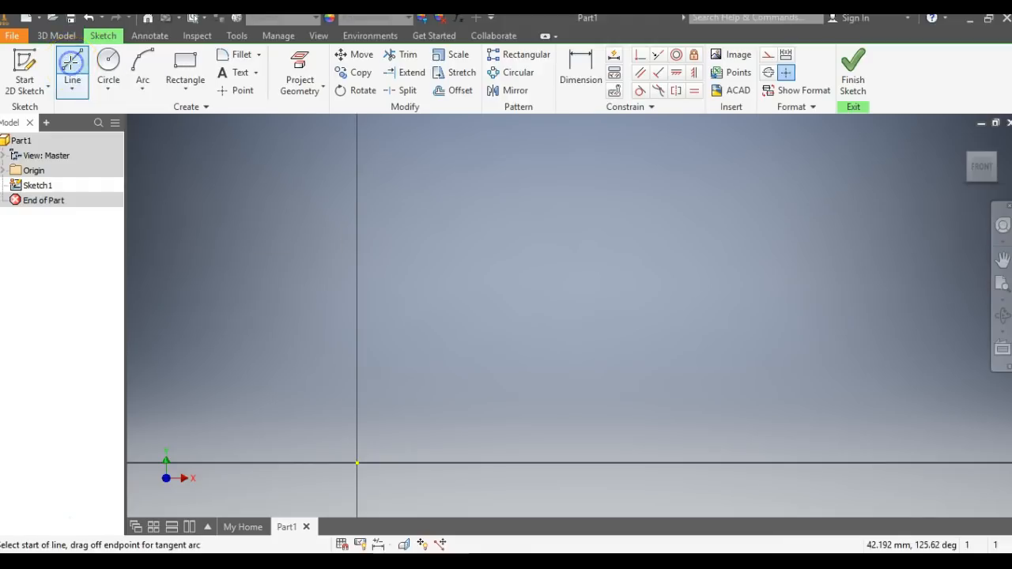
pyautogui.click(357, 463)
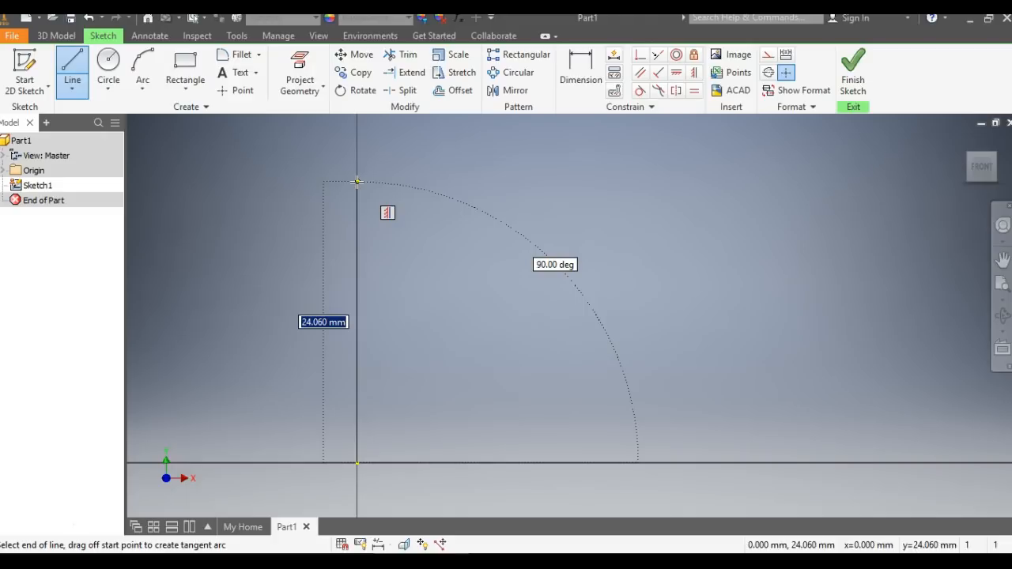
pyautogui.write('50')
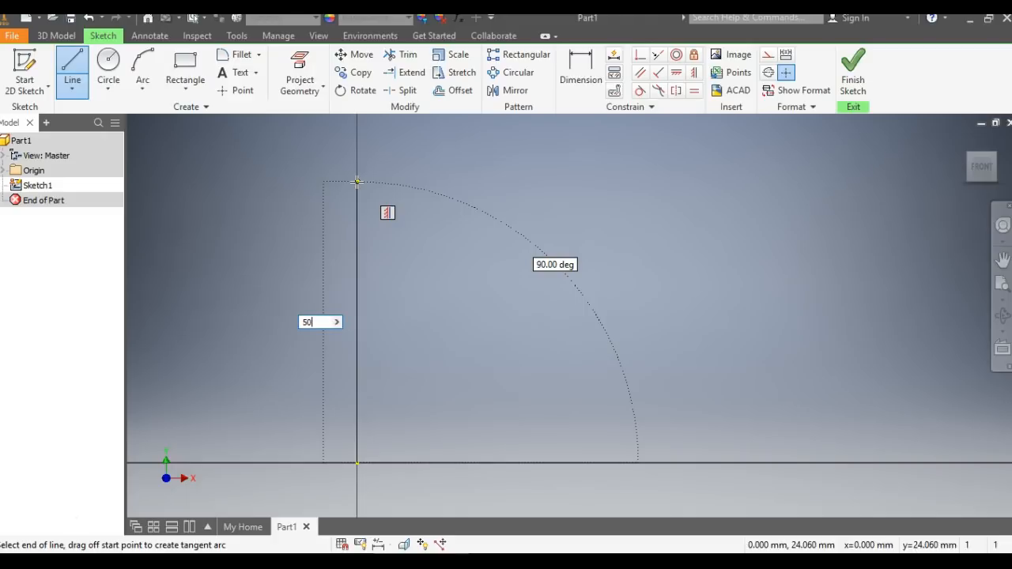
pyautogui.press('Tab')
pyautogui.press('Return')
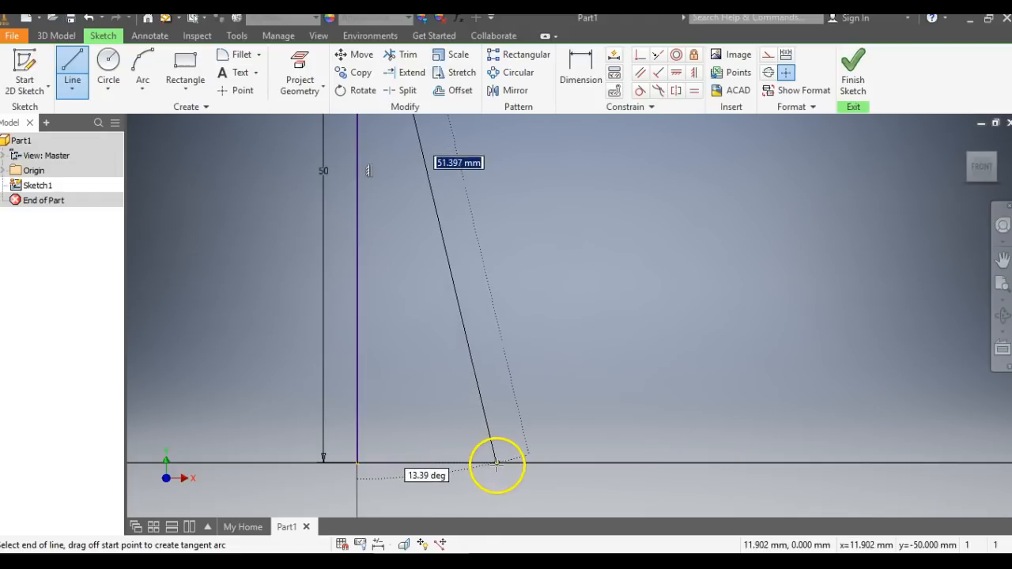
# - Close the triangle with a sloping line down to the horizontal axis, about 12.9 mm from the origin, and a base line back to the origin
pyautogui.click(508, 462)
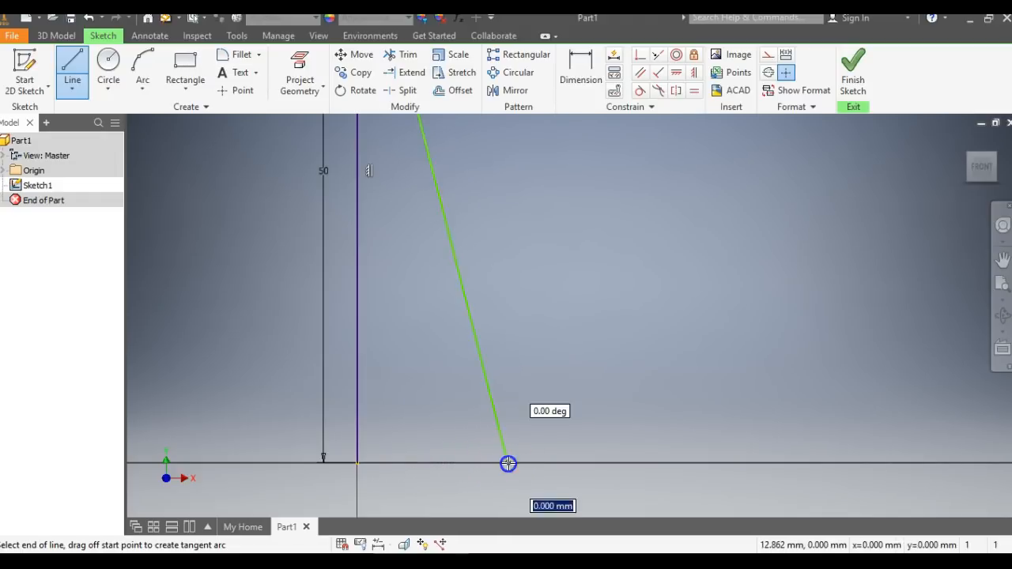
pyautogui.click(357, 462)
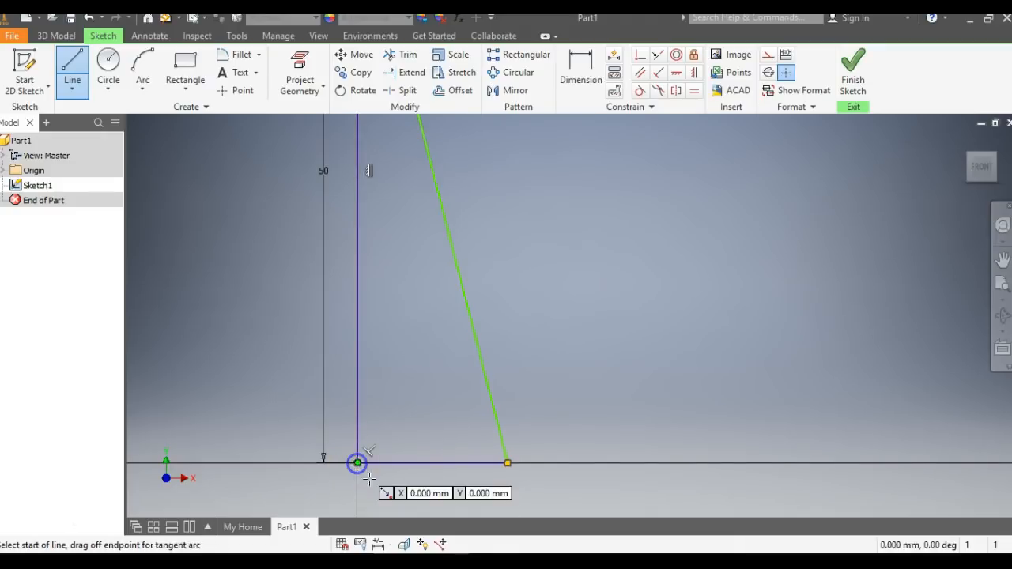
pyautogui.click(983, 170)
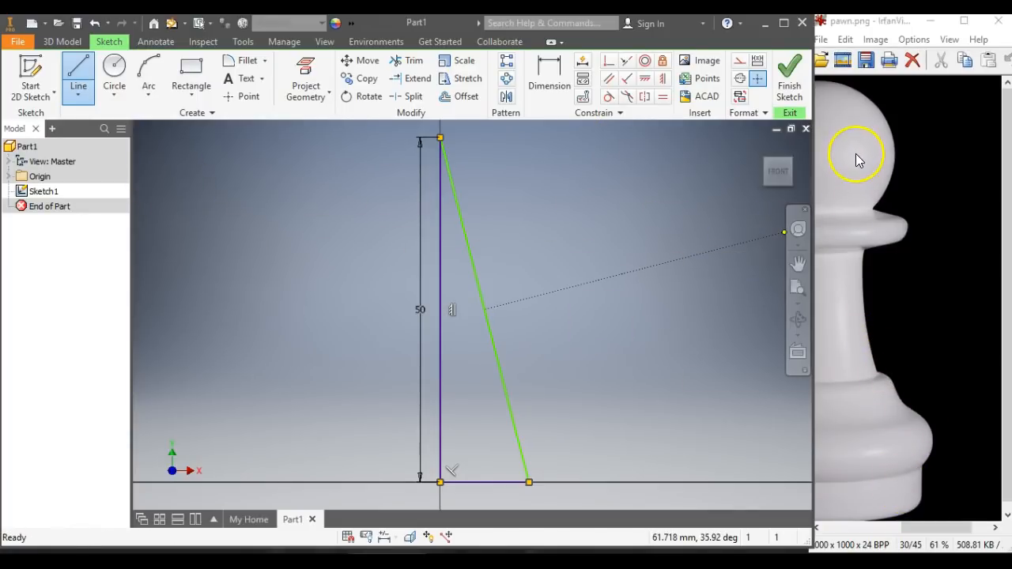
# - Draw the pawn's head as an outward arc of about 6.2 mm radius from the triangle's apex to the sloping line
pyautogui.click(147, 76)
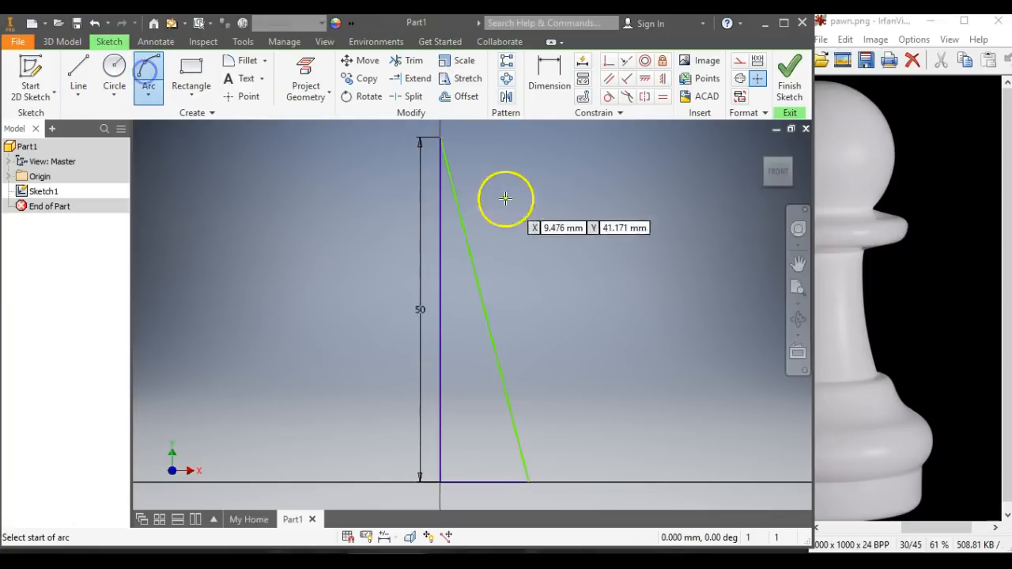
pyautogui.click(440, 137)
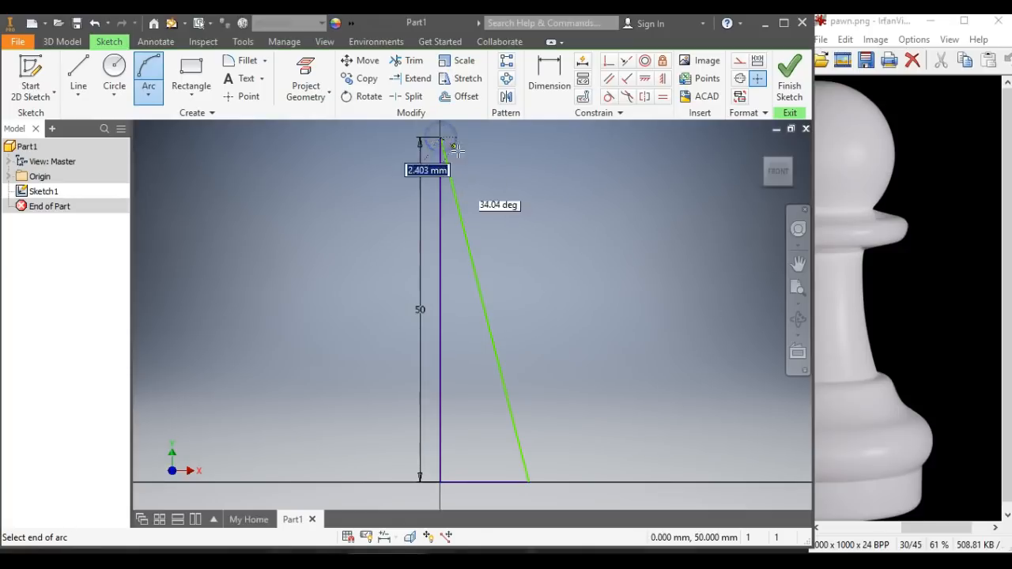
pyautogui.click(460, 213)
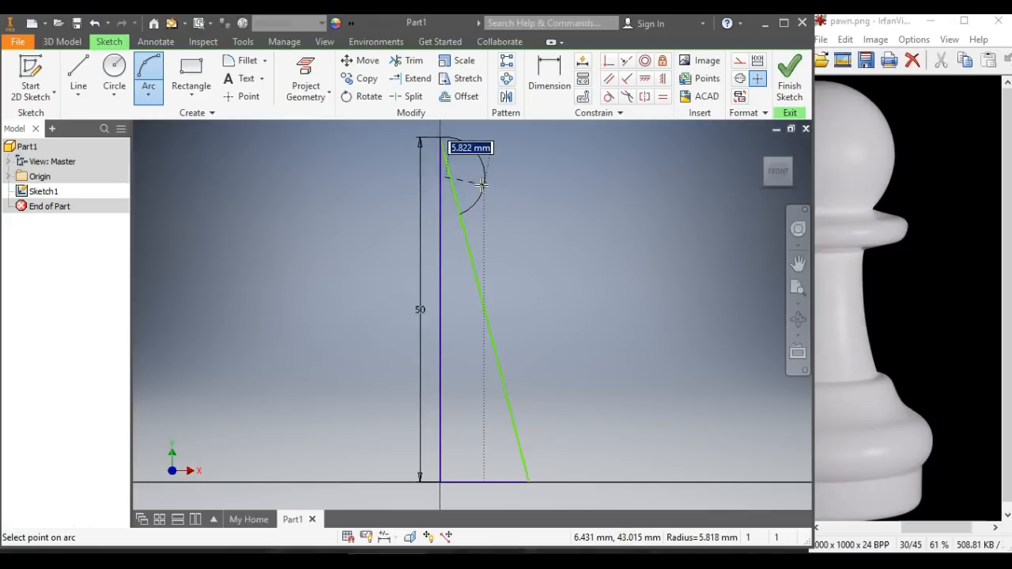
pyautogui.click(462, 171)
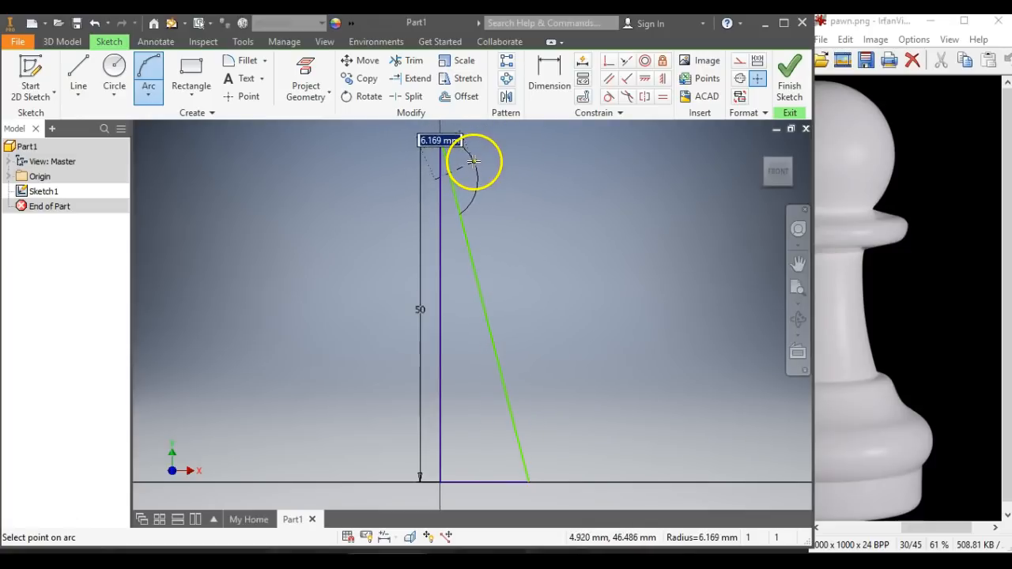
pyautogui.click(472, 161)
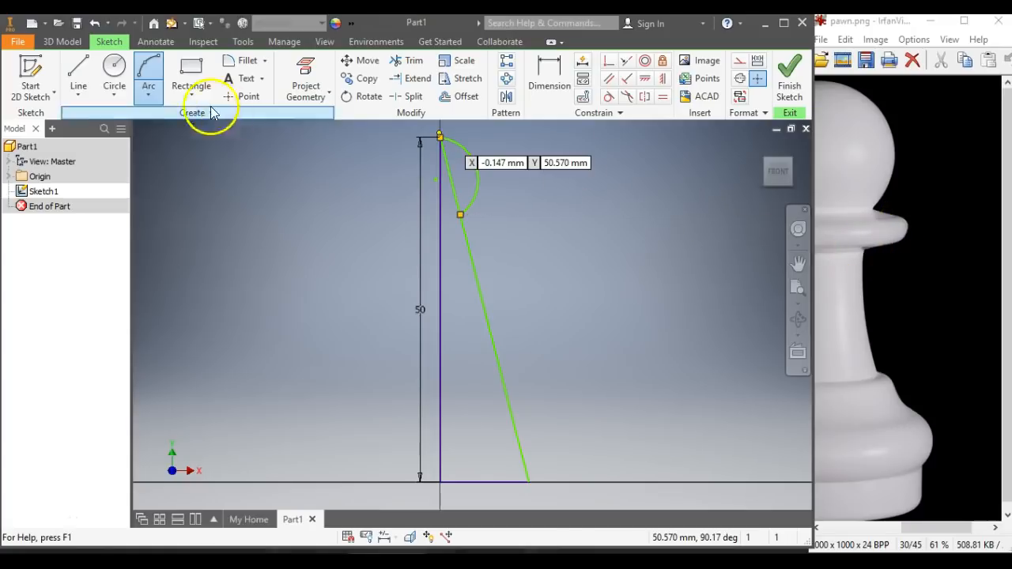
# - Draw the collar with short connected lines from the head arc's lower end outward, down and back to the sloping line
pyautogui.click(78, 75)
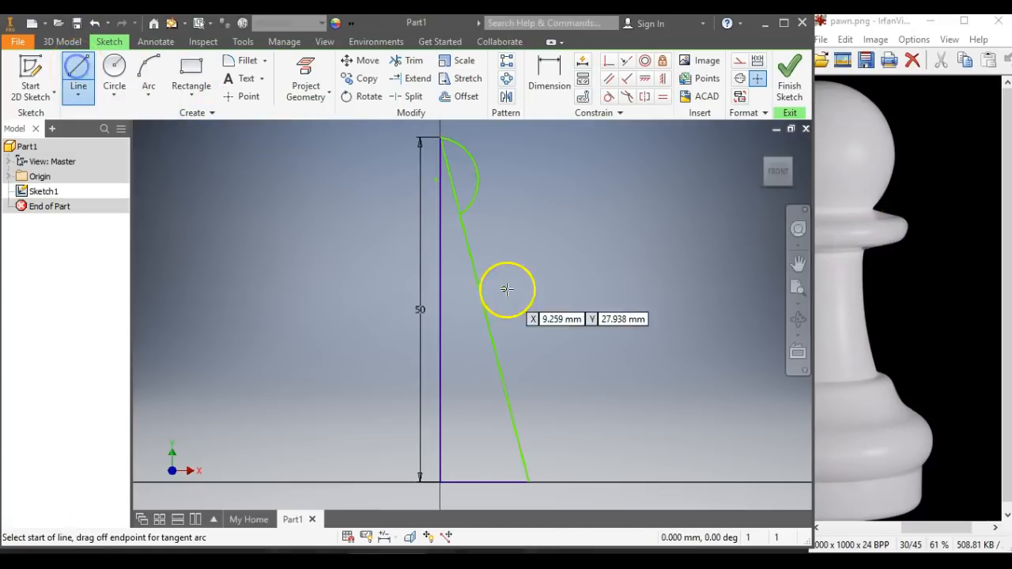
pyautogui.click(458, 214)
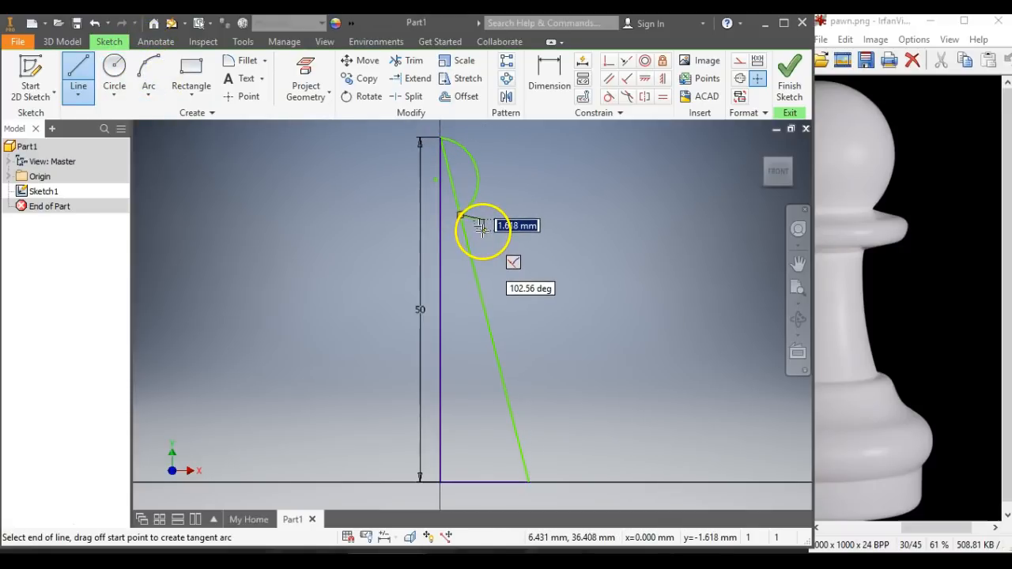
pyautogui.click(484, 233)
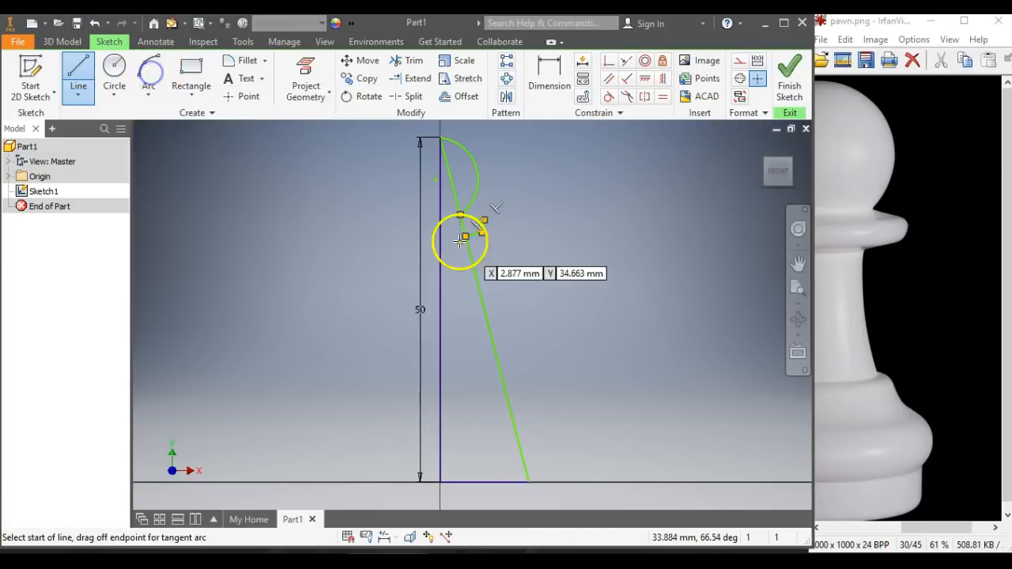
# - Draw the stem as an inward-curving arc of about 39.7 mm radius from the collar's lower end down to the sloping line
pyautogui.click(158, 68)
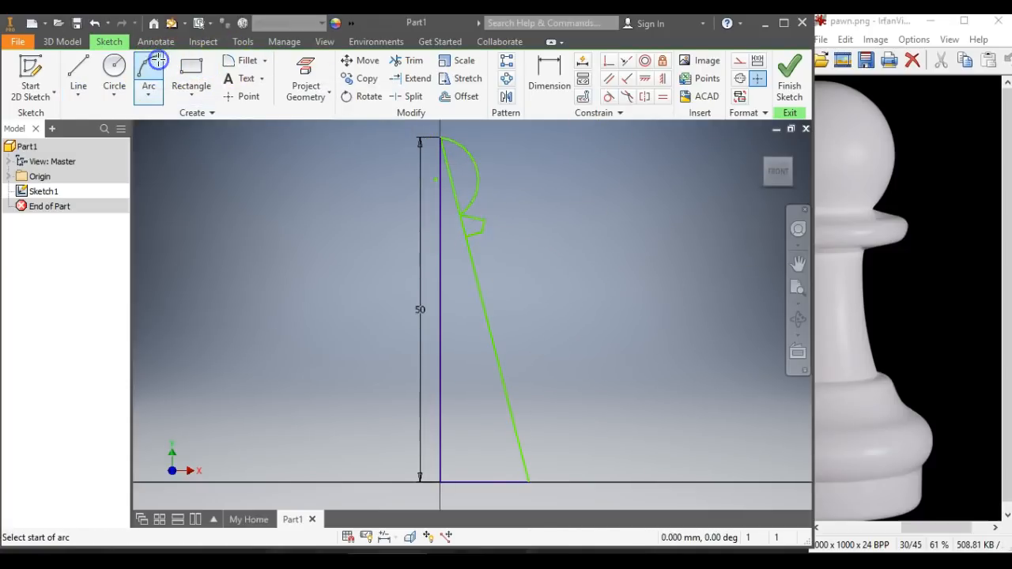
pyautogui.click(466, 235)
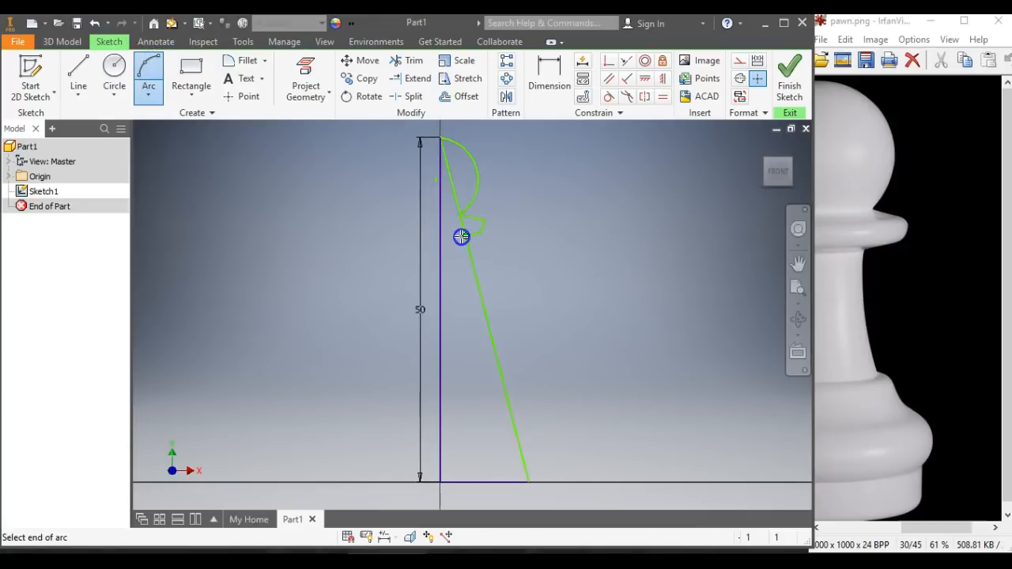
pyautogui.click(496, 366)
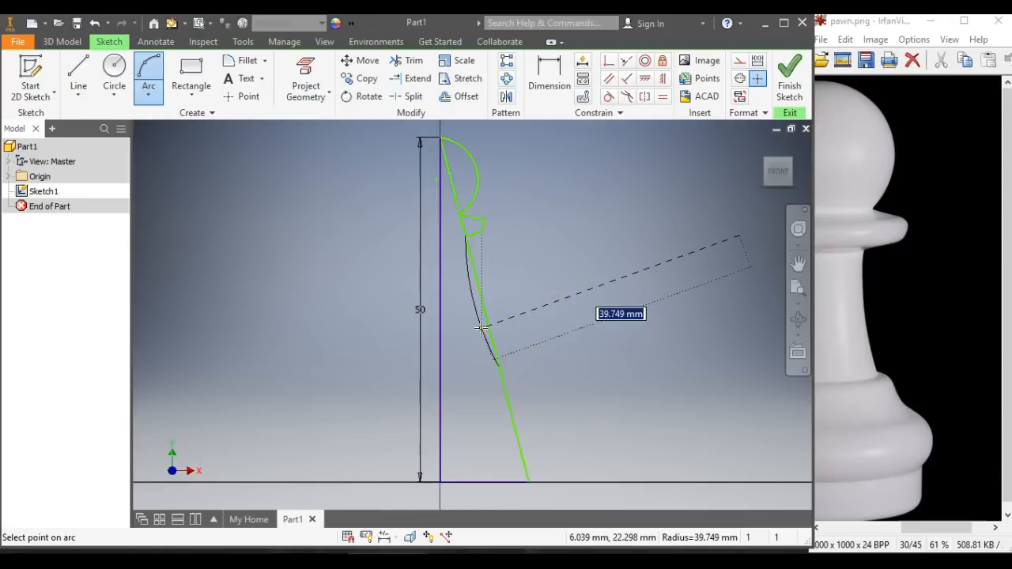
pyautogui.click(480, 327)
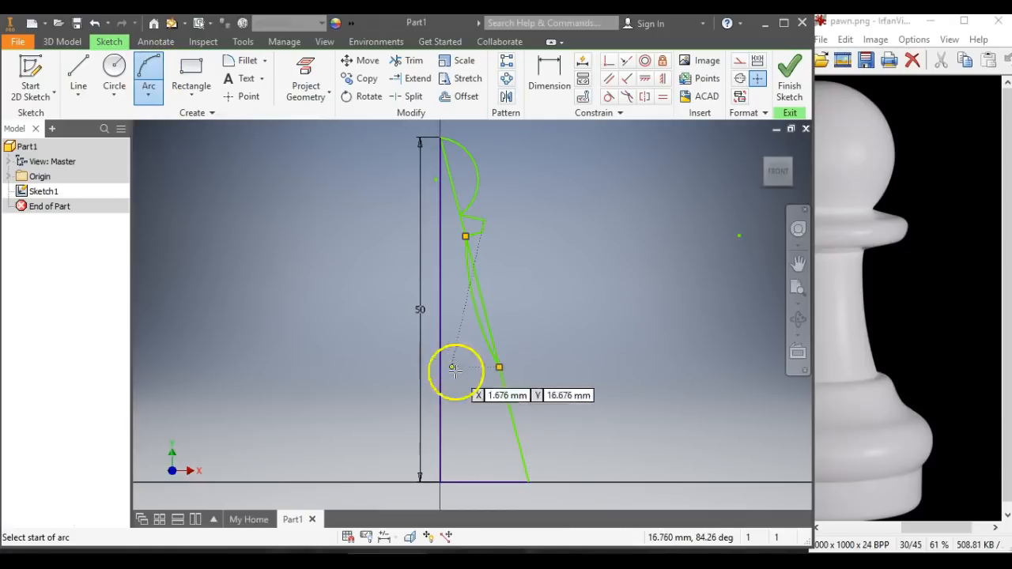
# - Add a small outward-bulging arc on the sloping line directly below the stem arc
pyautogui.click(499, 367)
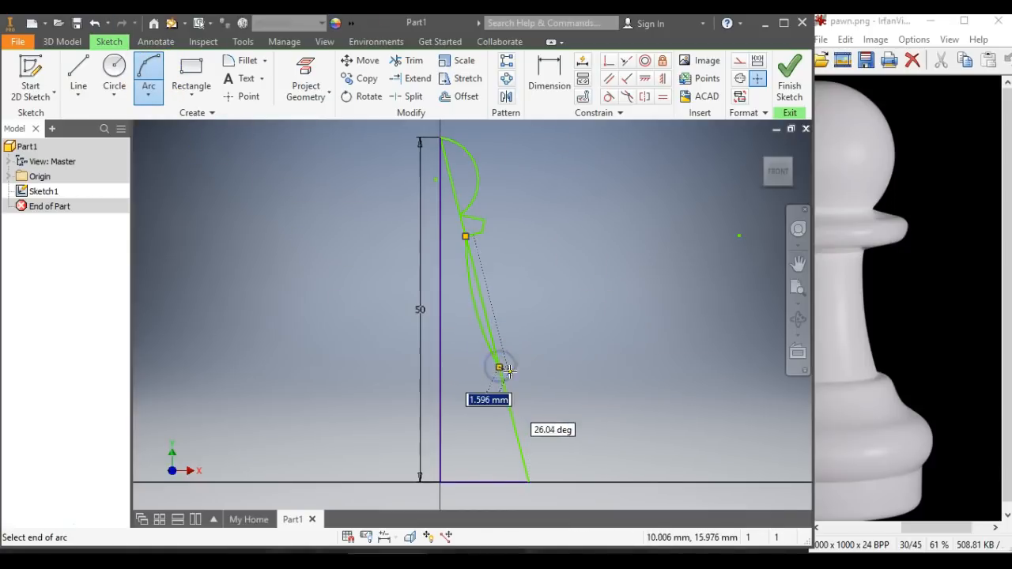
pyautogui.click(504, 384)
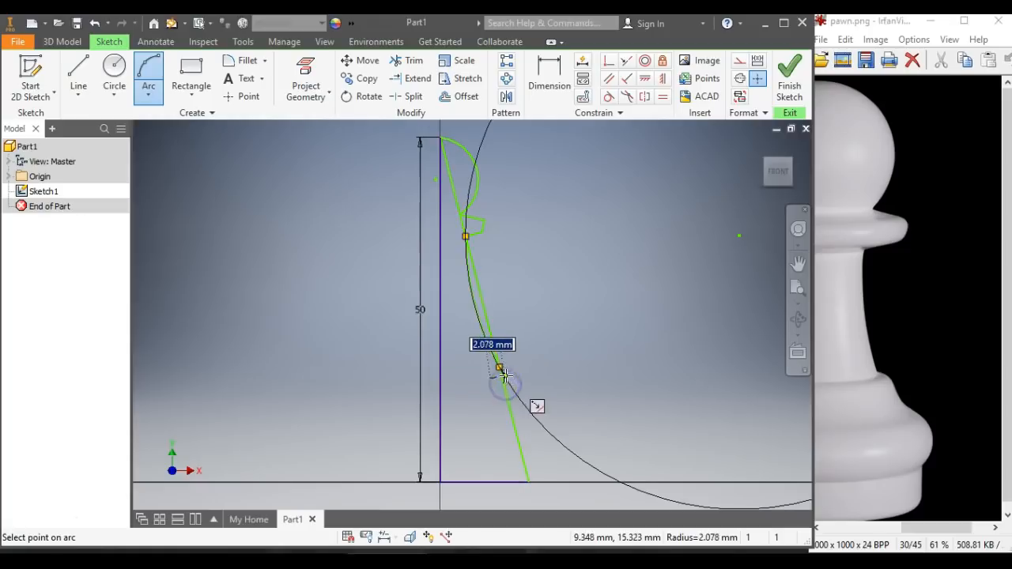
pyautogui.click(506, 371)
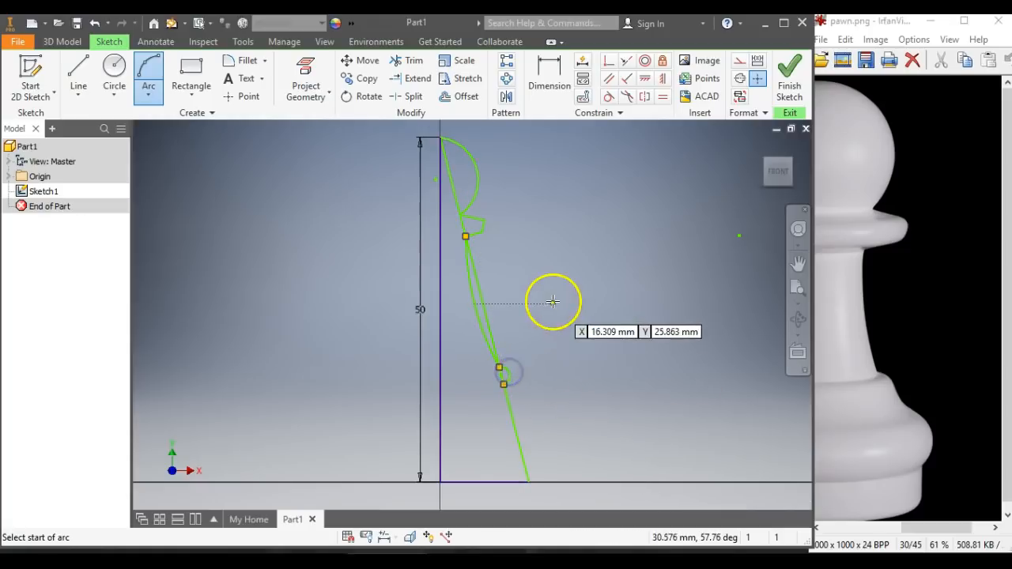
# - Draw a larger outward arc of about 3.5 mm radius on the sloping line near the pawn's base
pyautogui.click(149, 79)
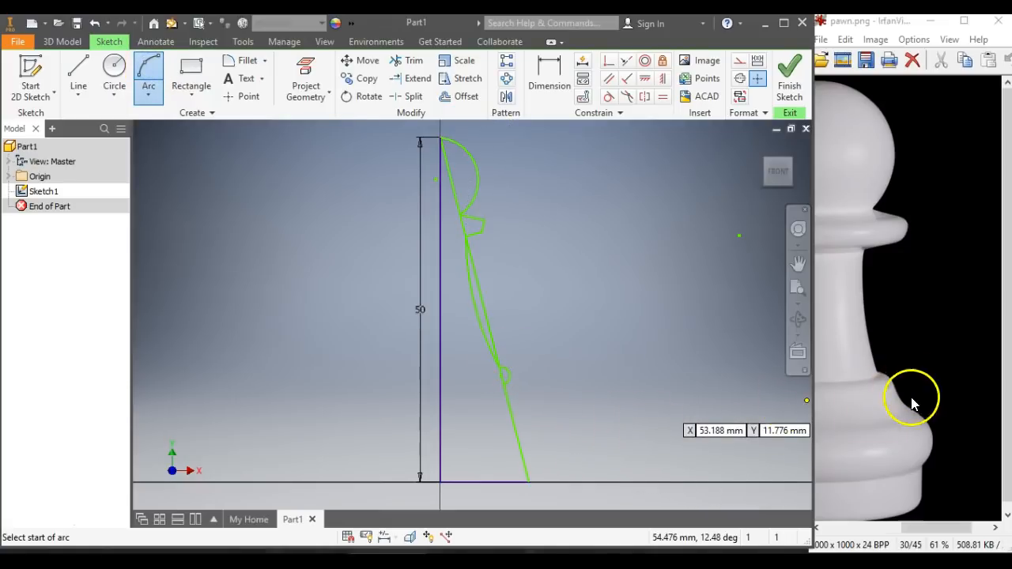
pyautogui.click(509, 406)
pyautogui.click(521, 450)
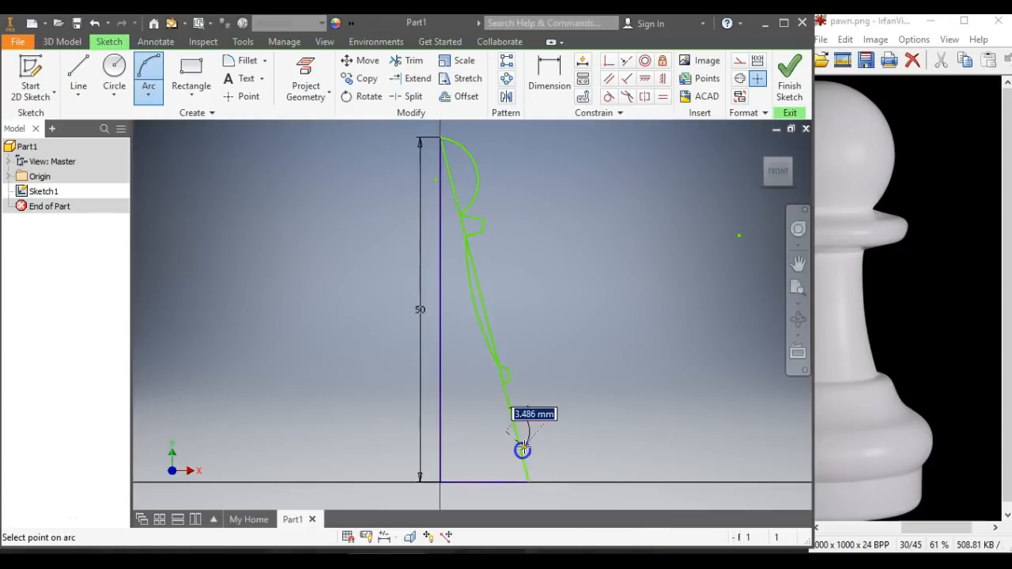
pyautogui.click(519, 441)
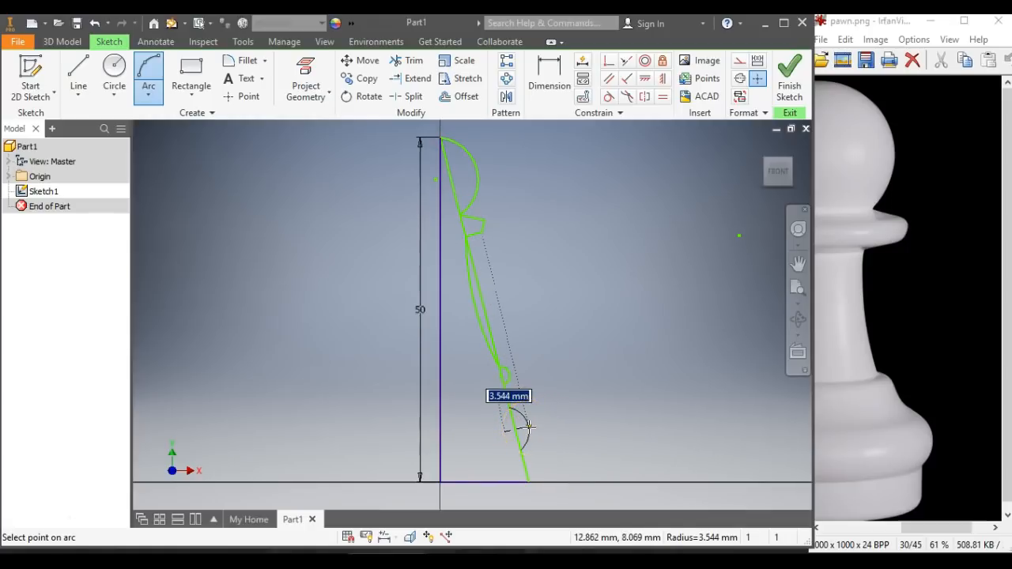
pyautogui.click(528, 426)
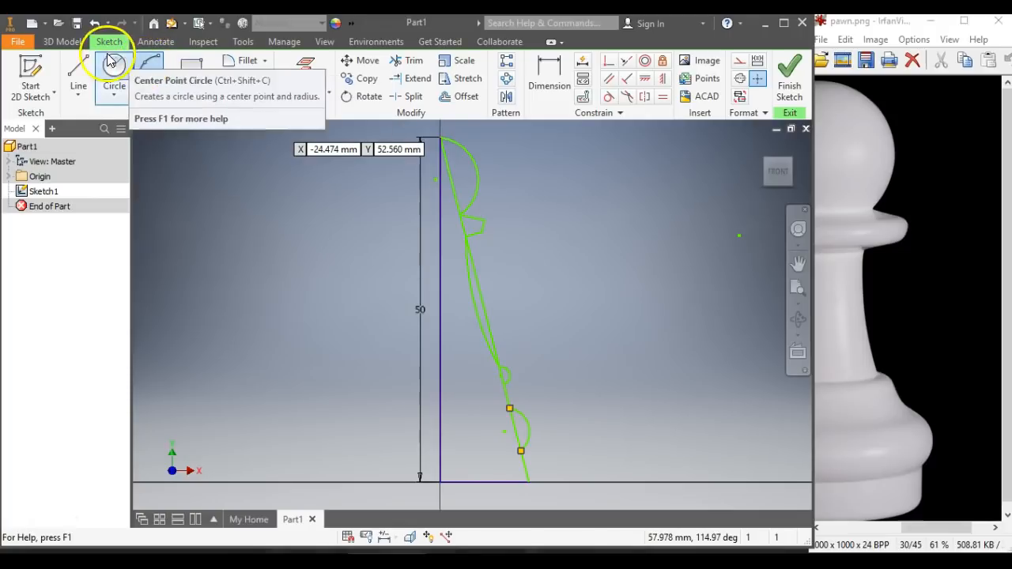
pyautogui.click(519, 450)
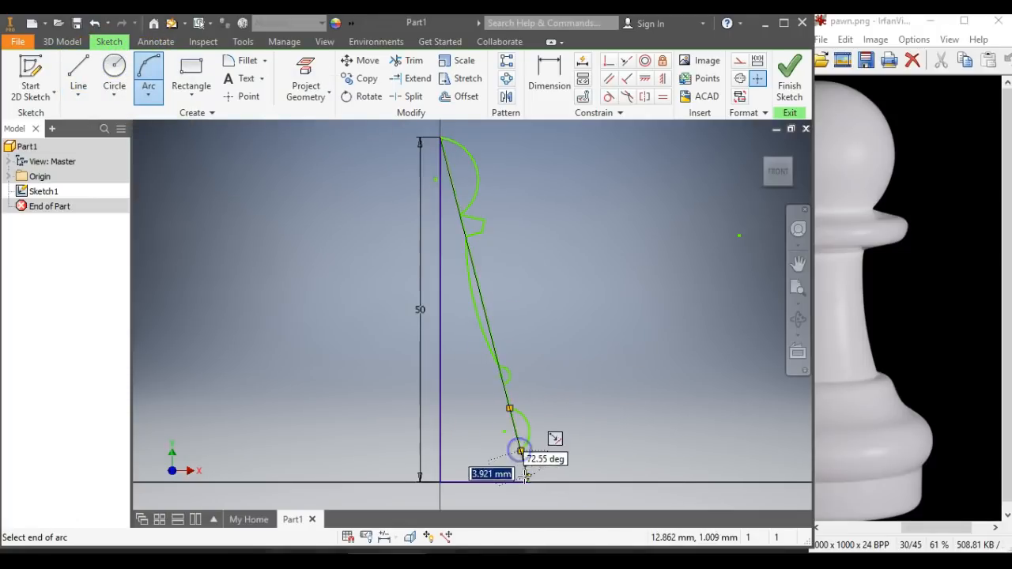
pyautogui.click(520, 482)
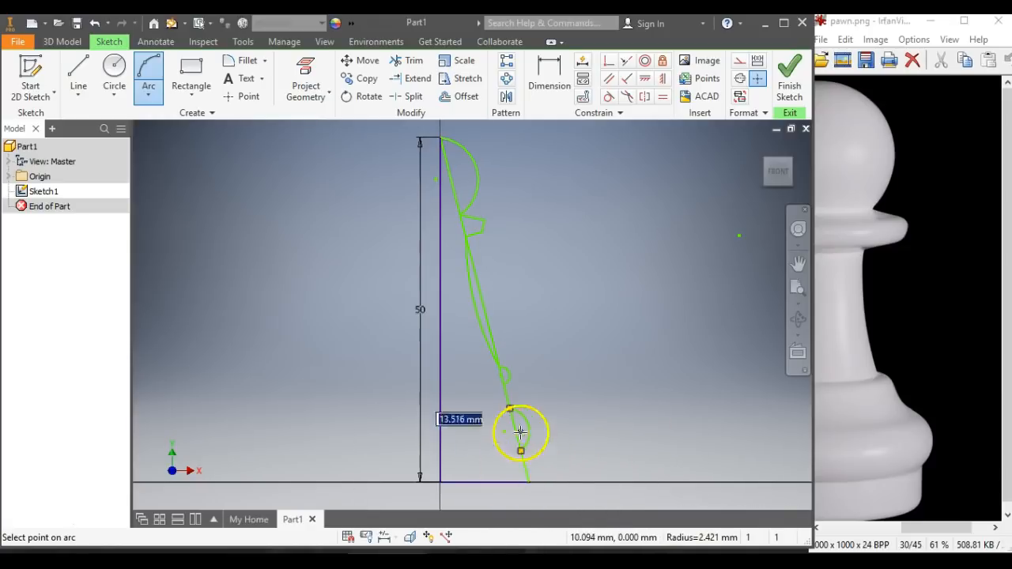
pyautogui.press('Escape')
# - Draw a vertical line from the lower end of the large base arc straight down to the baseline
pyautogui.click(75, 72)
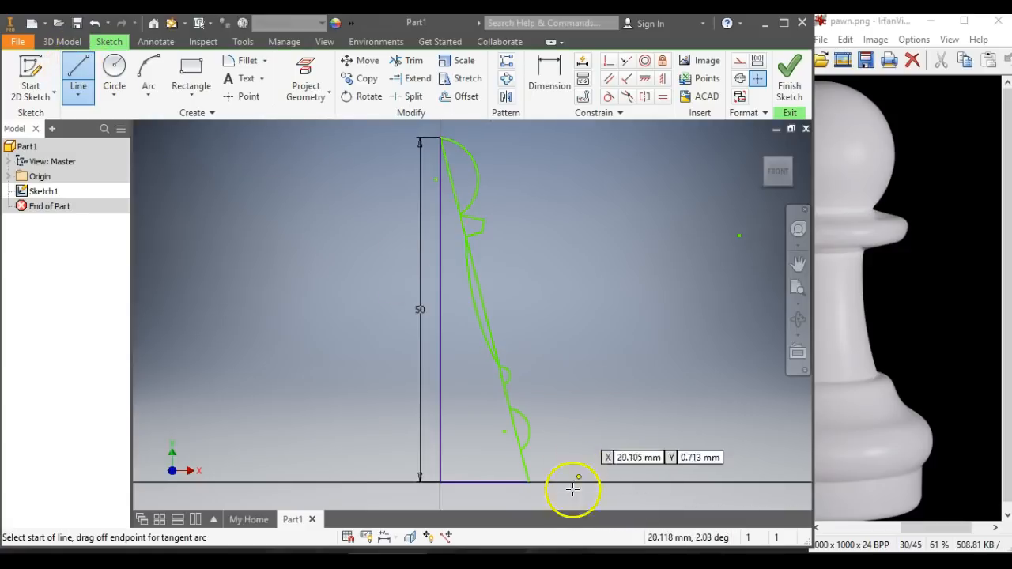
pyautogui.click(520, 449)
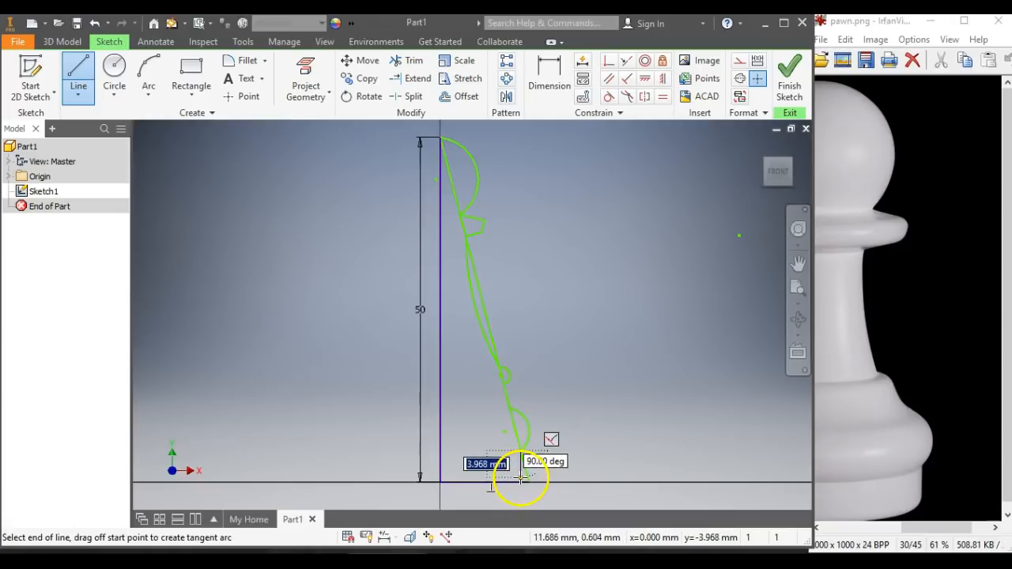
pyautogui.doubleClick(520, 483)
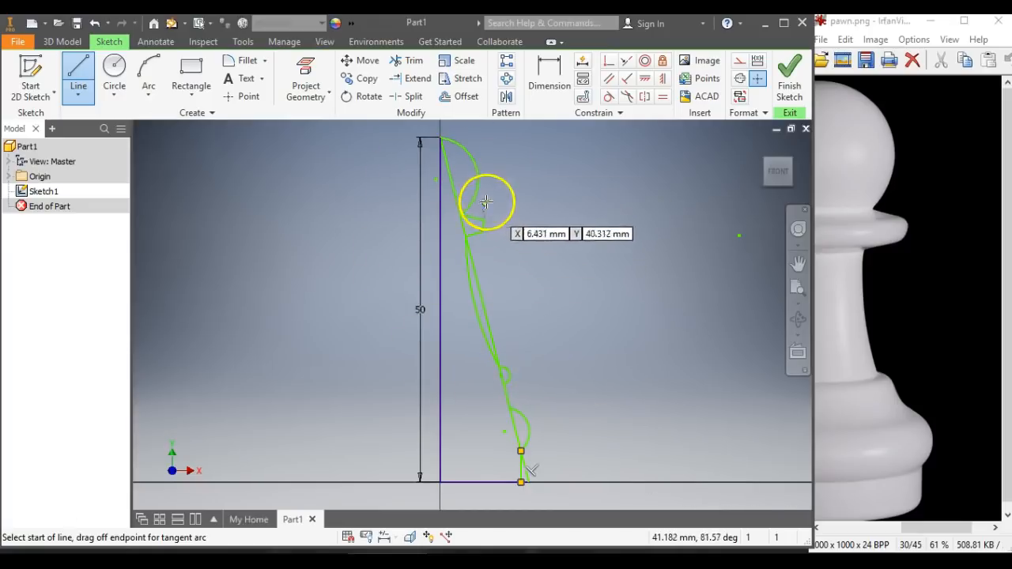
# - Trim the sloping line behind the head, collar, stem and both lower arcs, plus the excess outside the short vertical base edge
pyautogui.click(416, 65)
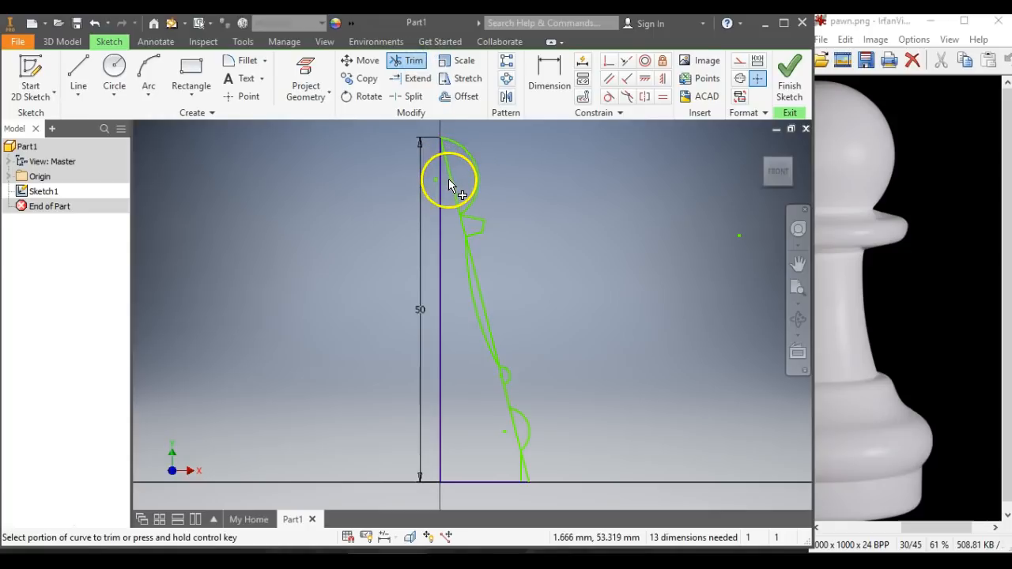
pyautogui.click(456, 180)
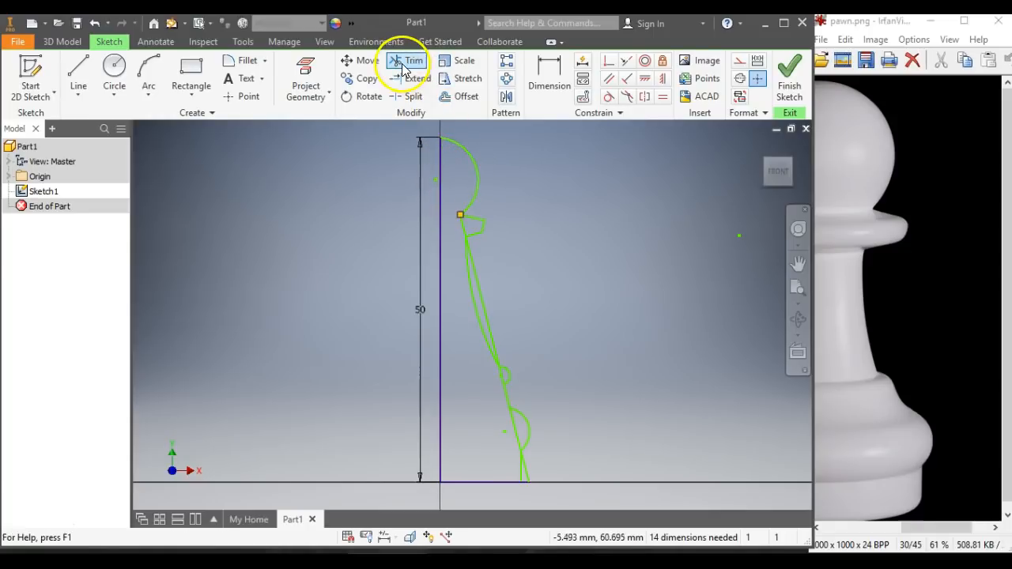
pyautogui.click(464, 229)
pyautogui.click(476, 290)
pyautogui.click(528, 391)
pyautogui.click(501, 374)
pyautogui.click(516, 433)
pyautogui.click(528, 469)
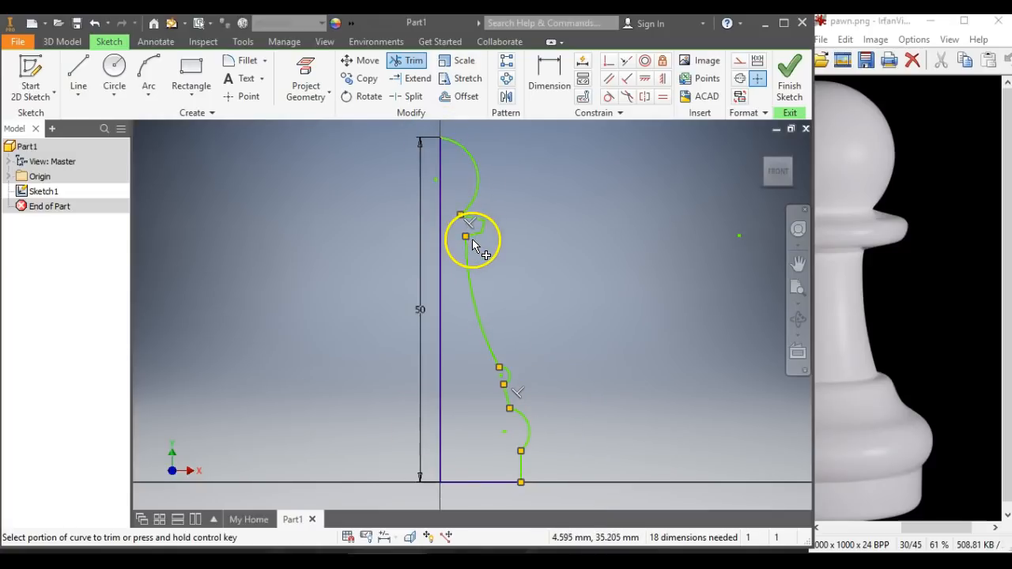
pyautogui.click(516, 480)
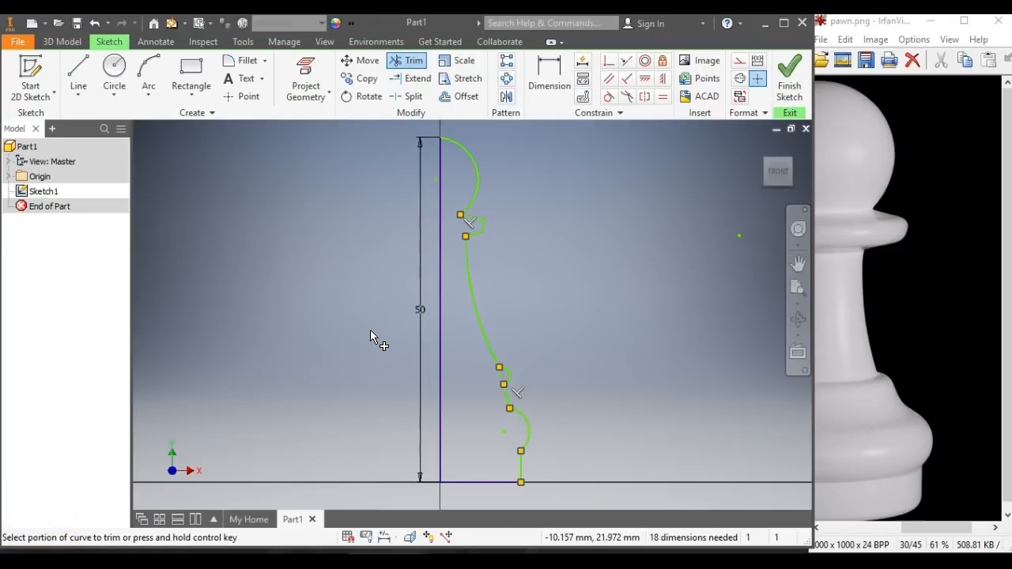
# - Finish the sketch and revolve the closed profile with Full extents around the 50 mm vertical line
pyautogui.click(789, 83)
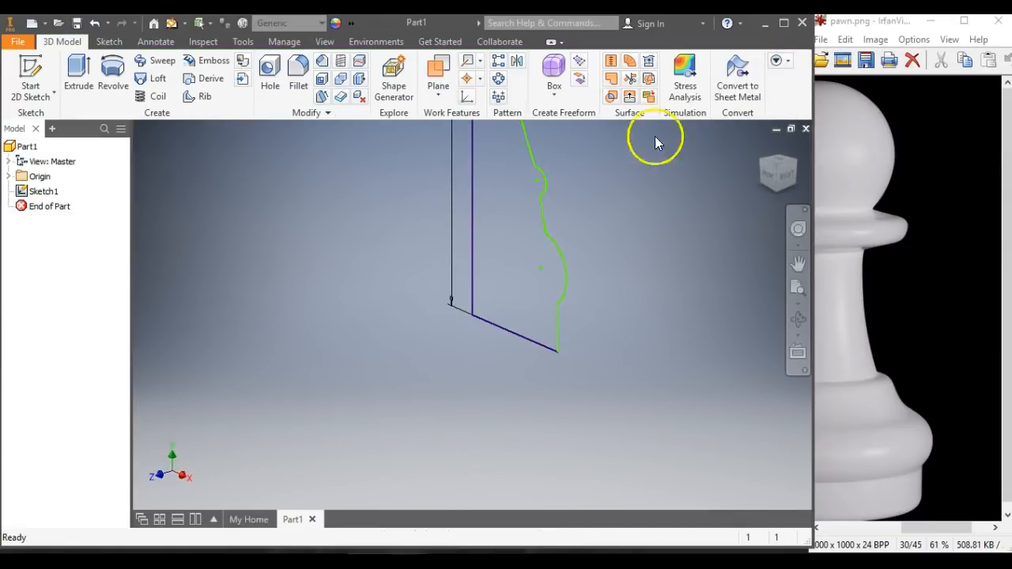
pyautogui.click(778, 171)
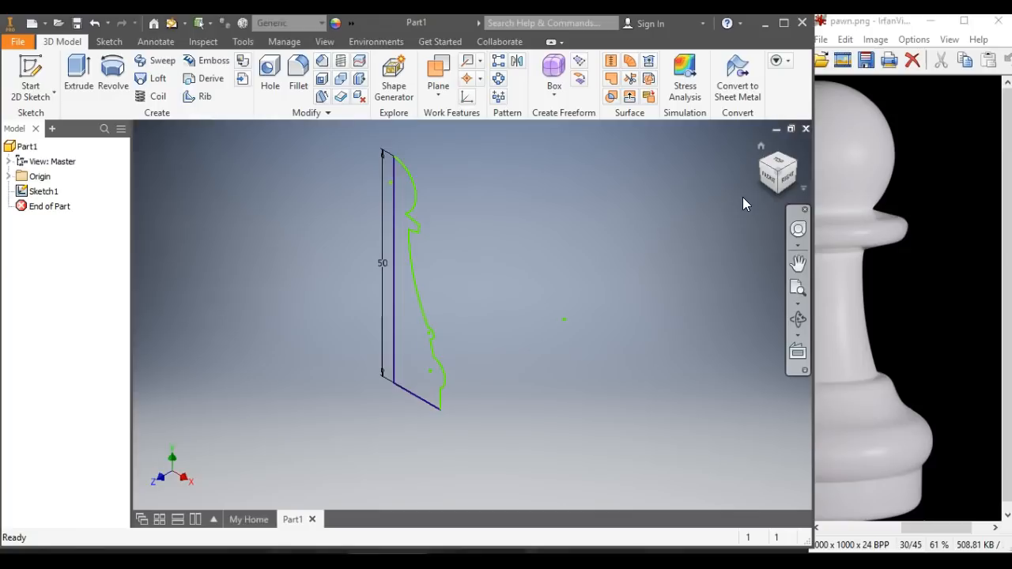
pyautogui.click(111, 72)
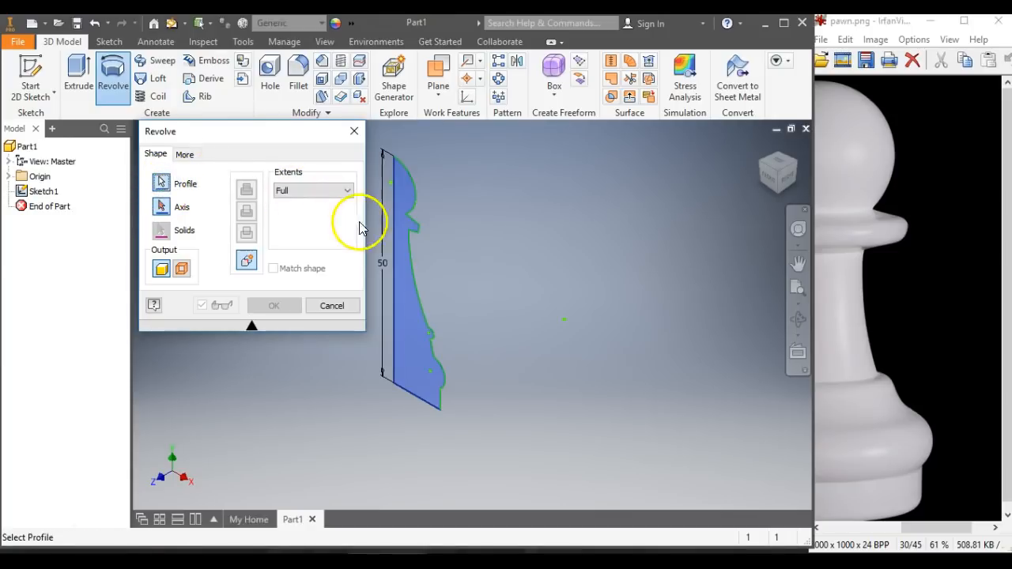
pyautogui.click(163, 207)
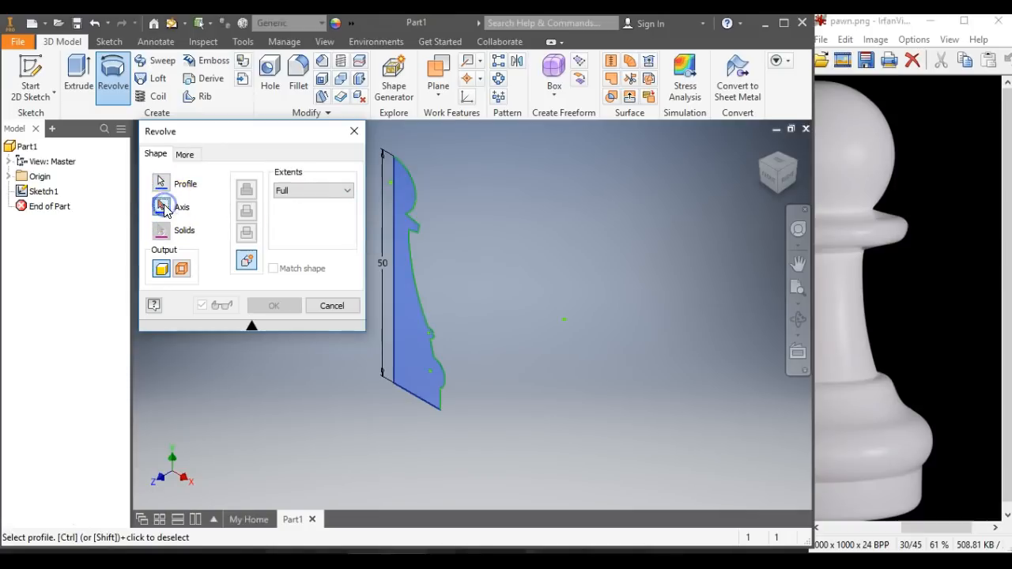
pyautogui.click(394, 239)
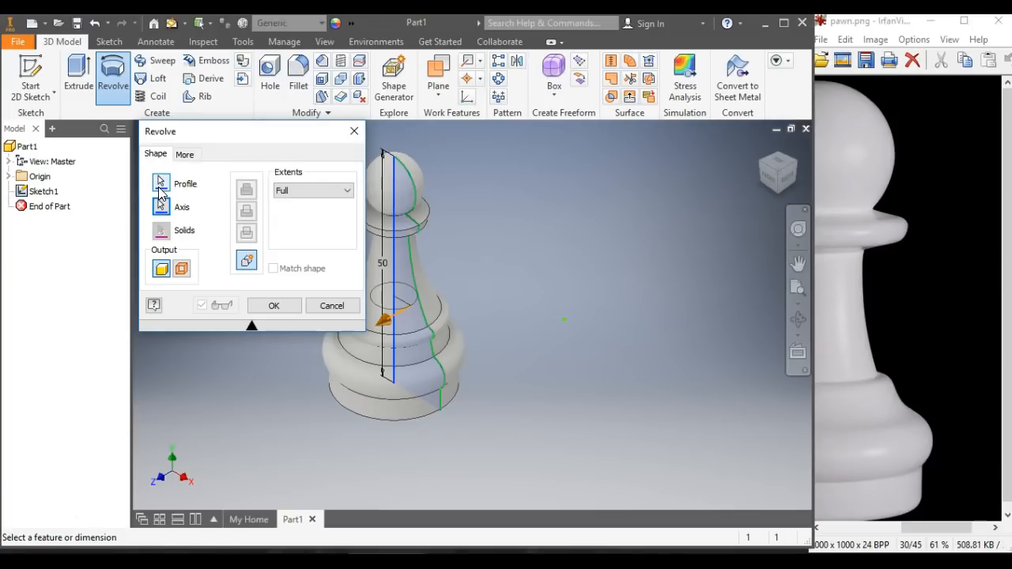
pyautogui.click(175, 202)
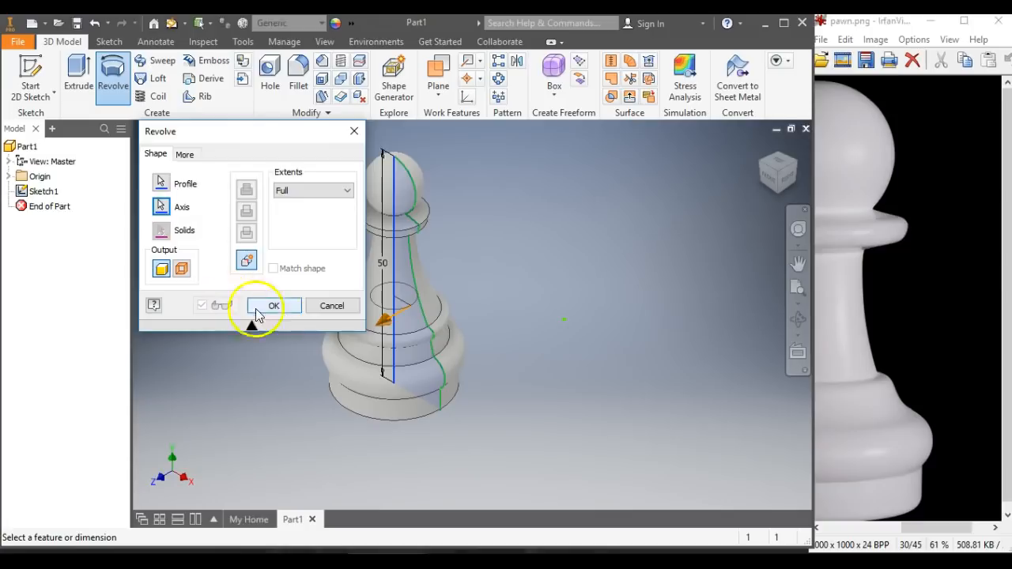
pyautogui.click(162, 184)
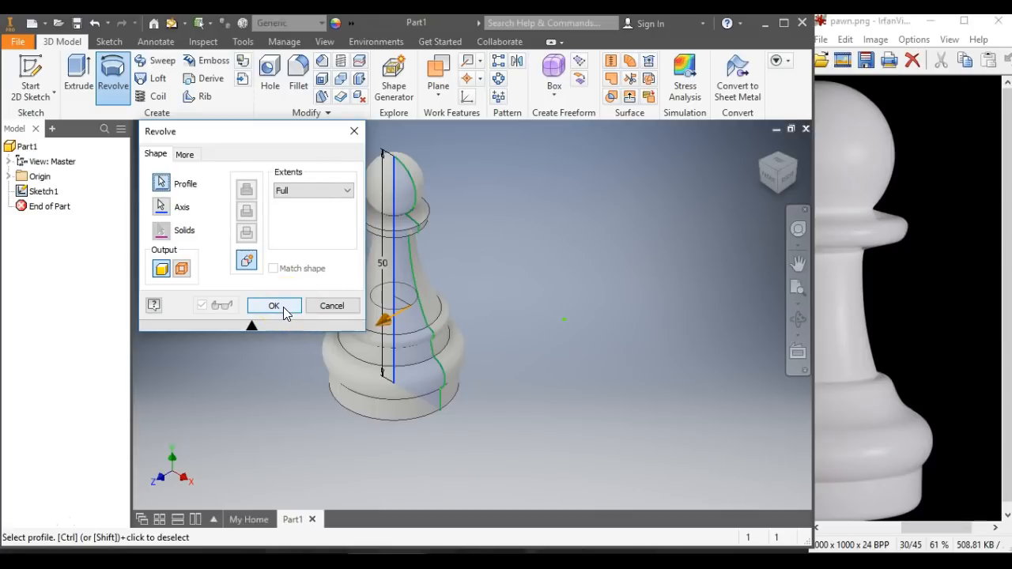
pyautogui.click(284, 307)
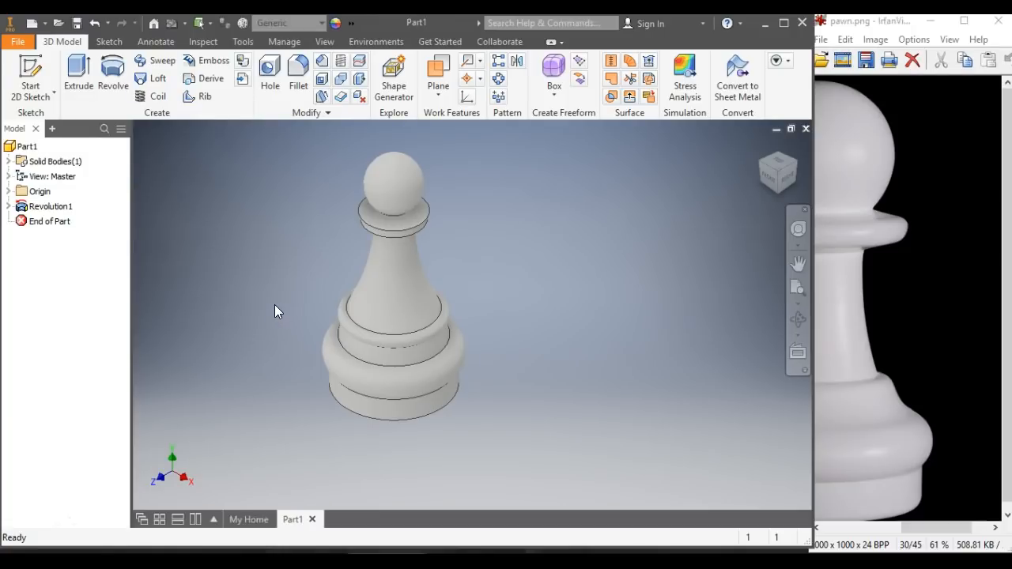
# - Create a new part from the metric Standard (mm).ipt template and start a 2D sketch on the front plane
pyautogui.click(17, 44)
pyautogui.click(32, 96)
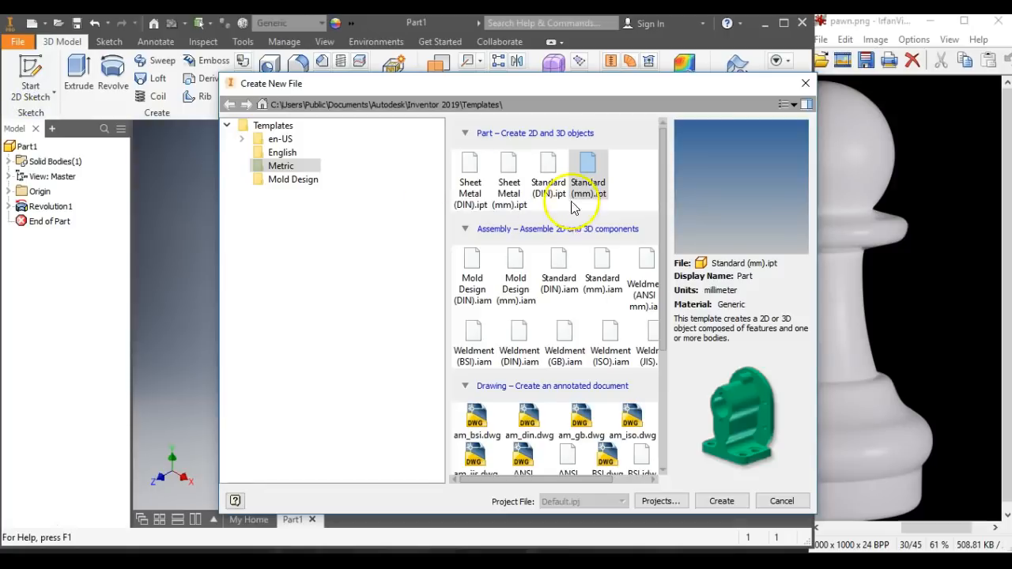
pyautogui.doubleClick(588, 165)
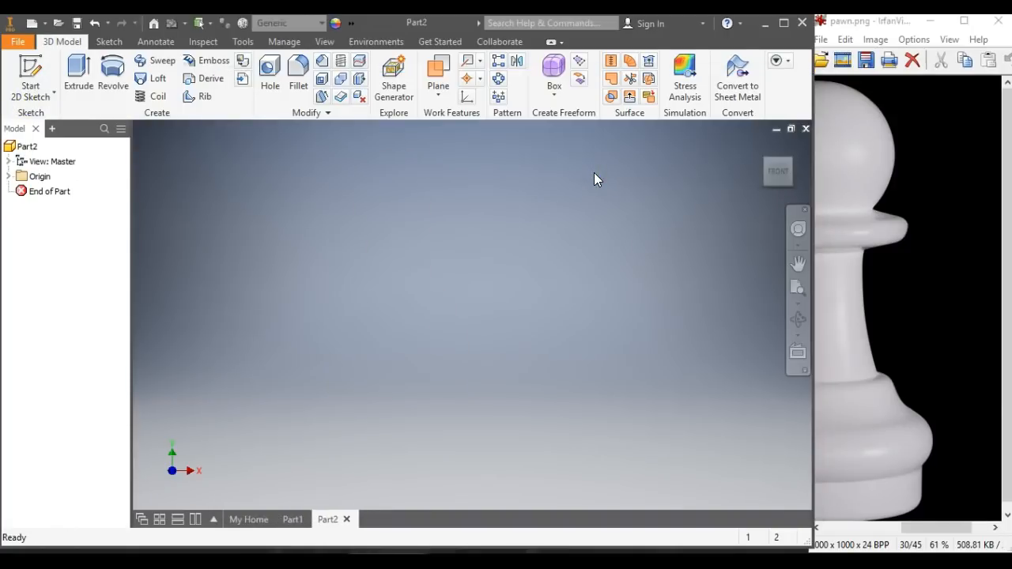
pyautogui.click(30, 72)
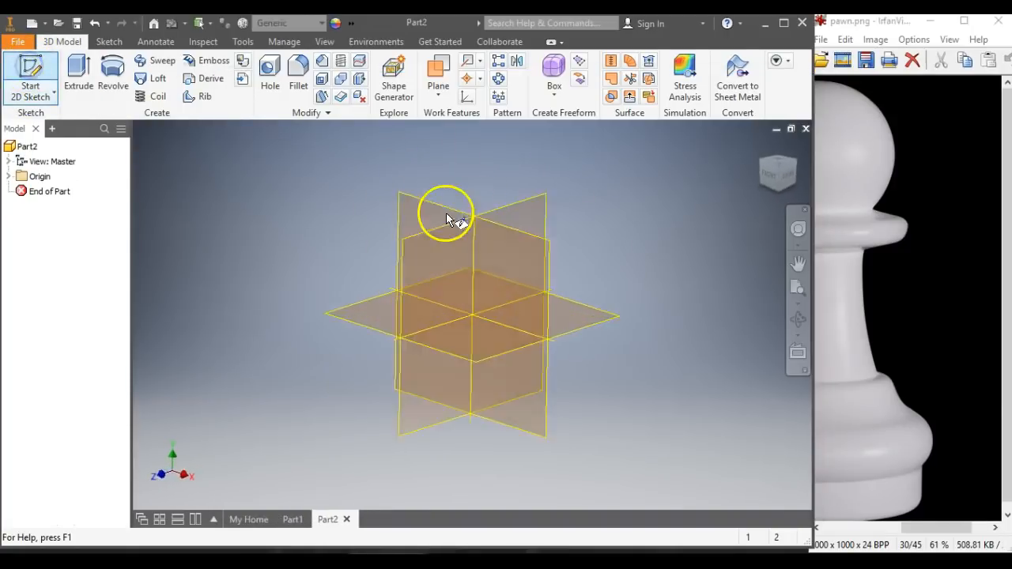
pyautogui.click(419, 205)
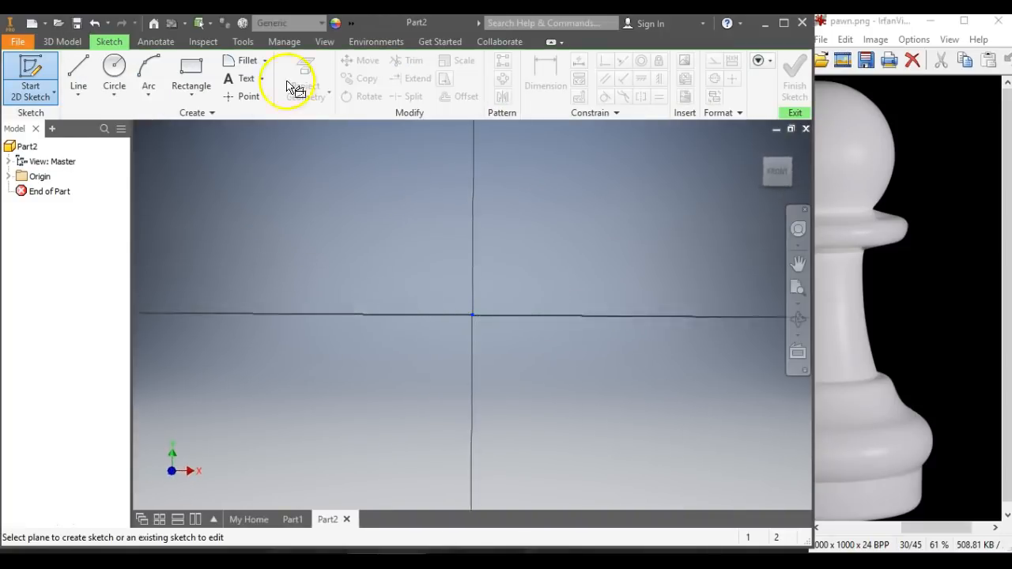
# - Draw a closed right triangle from the origin with a 40 mm vertical side and a base about 14.6 mm long
pyautogui.click(798, 263)
pyautogui.moveTo(686, 207)
pyautogui.mouseDown()
pyautogui.moveTo(535, 300)
pyautogui.moveTo(472, 388)
pyautogui.mouseUp()
pyautogui.press('Escape')
pyautogui.press('l')
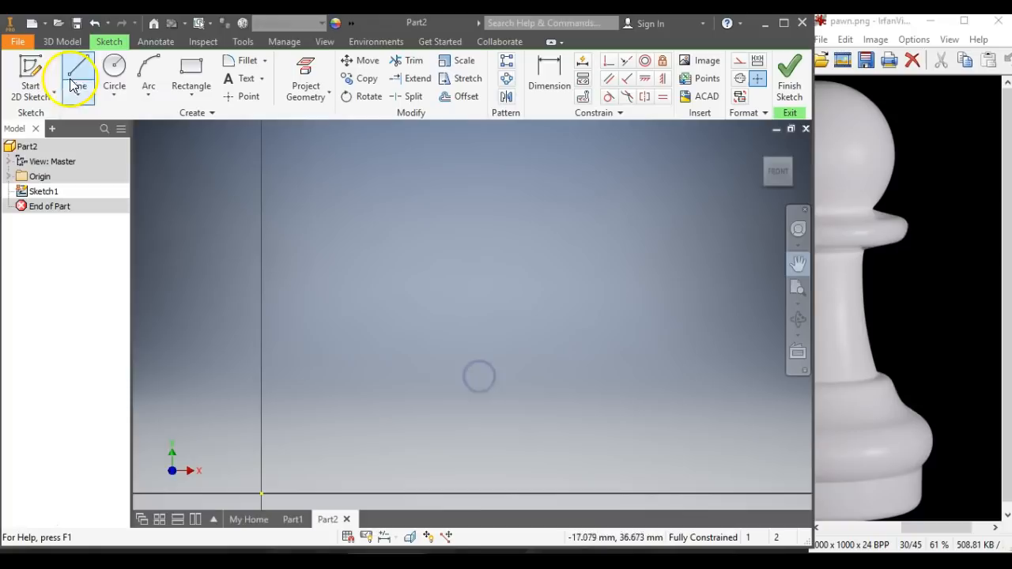
pyautogui.click(261, 493)
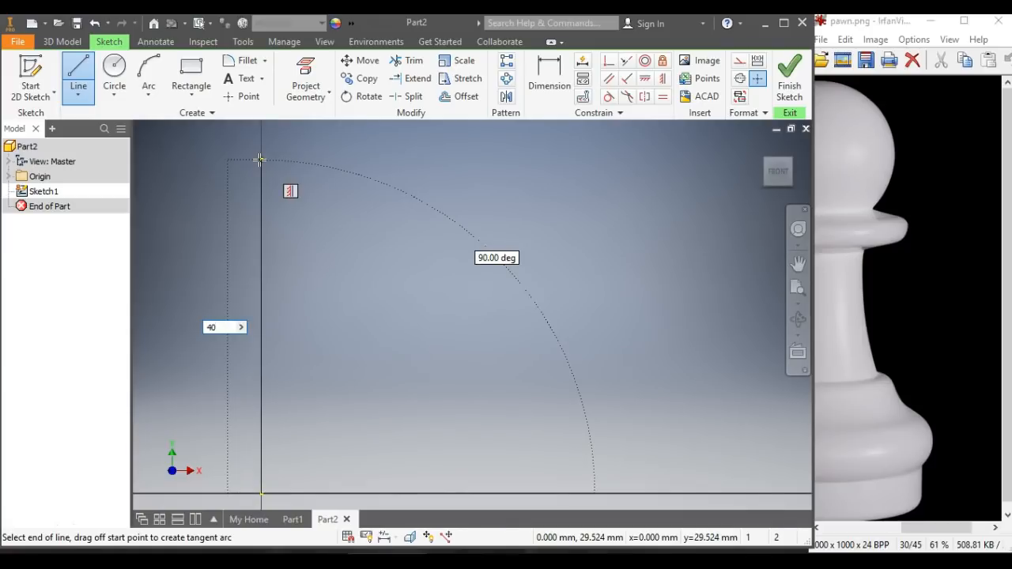
pyautogui.press('Return')
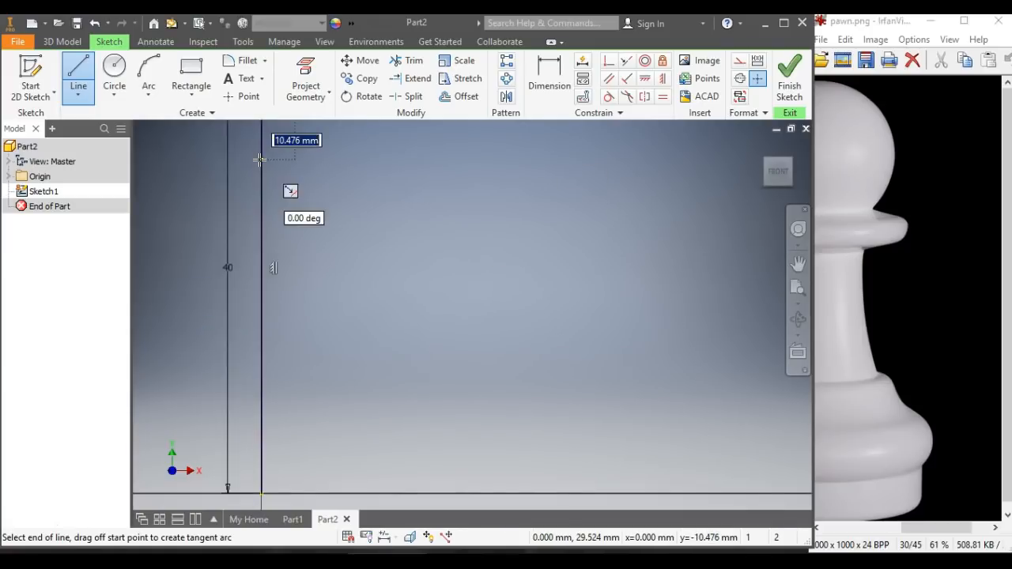
pyautogui.click(426, 492)
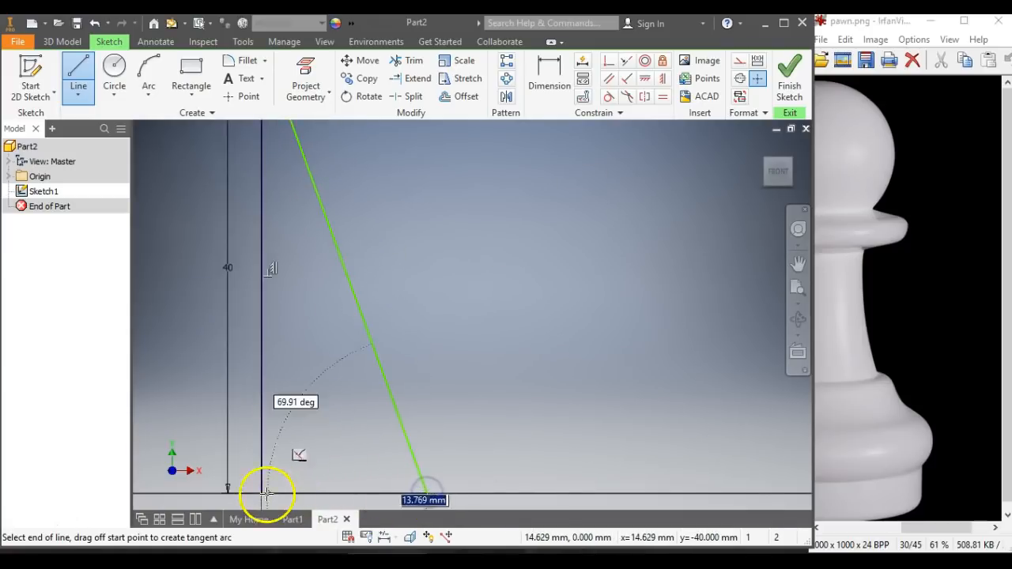
pyautogui.click(262, 494)
pyautogui.click(780, 169)
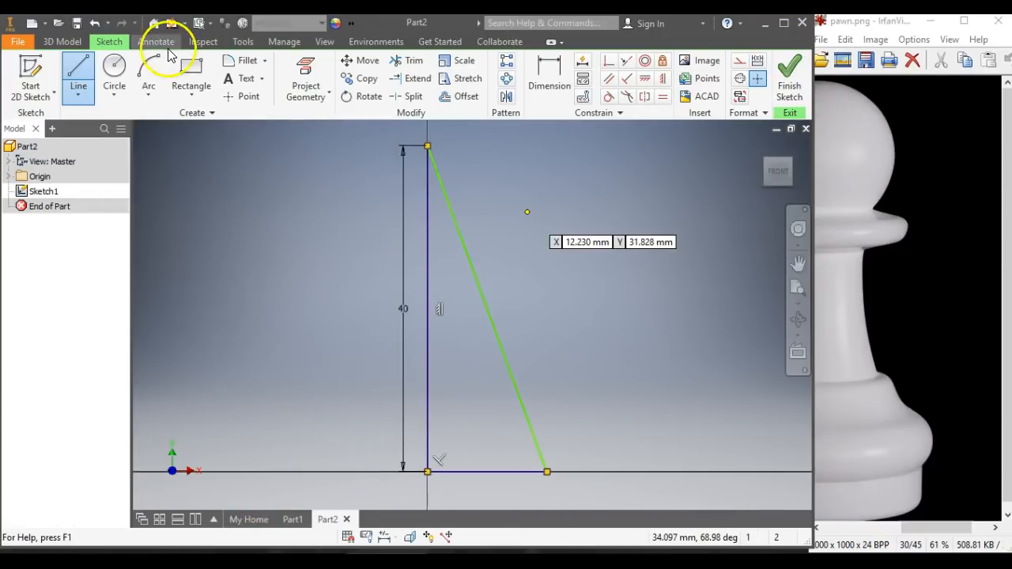
# - Draw the head as an outward-bulging arc from the triangle's top corner to a point on the sloping line
pyautogui.click(148, 79)
pyautogui.click(427, 147)
pyautogui.click(457, 210)
pyautogui.click(465, 207)
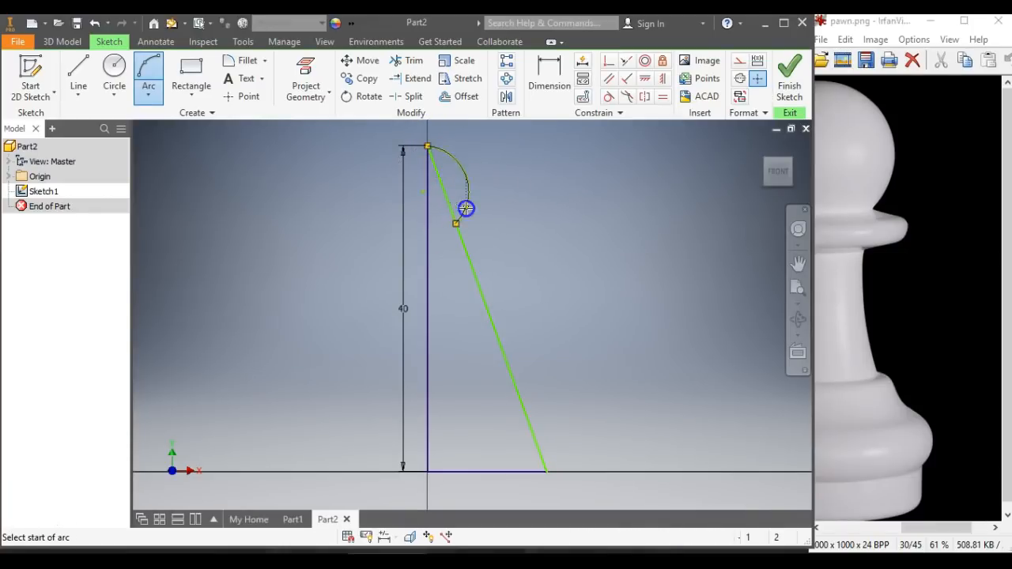
pyautogui.click(147, 81)
# - Draw a vertical line about 3 mm down from the head arc's lower end and a line about 1 mm out to the sloping line
pyautogui.click(77, 72)
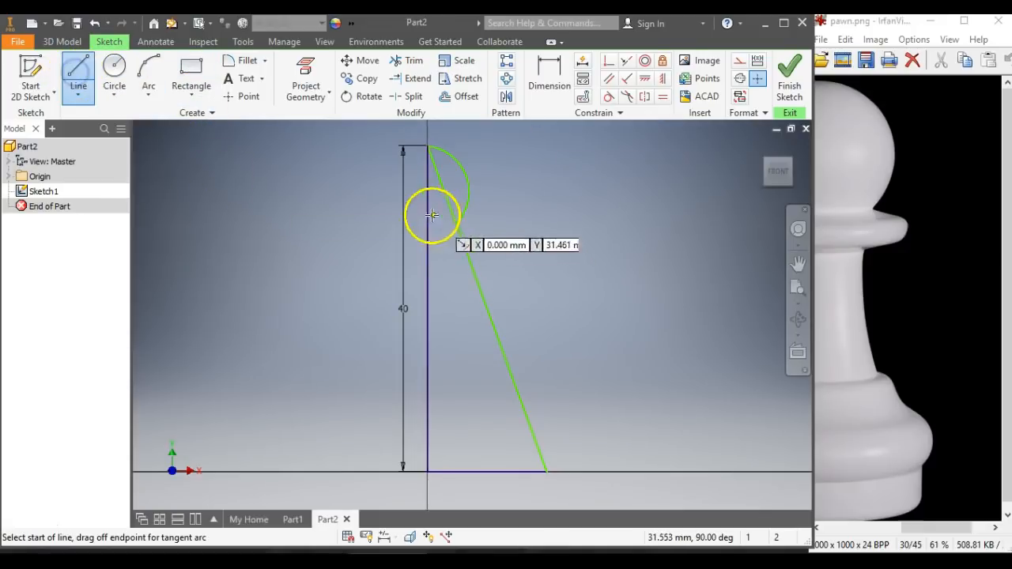
pyautogui.click(457, 223)
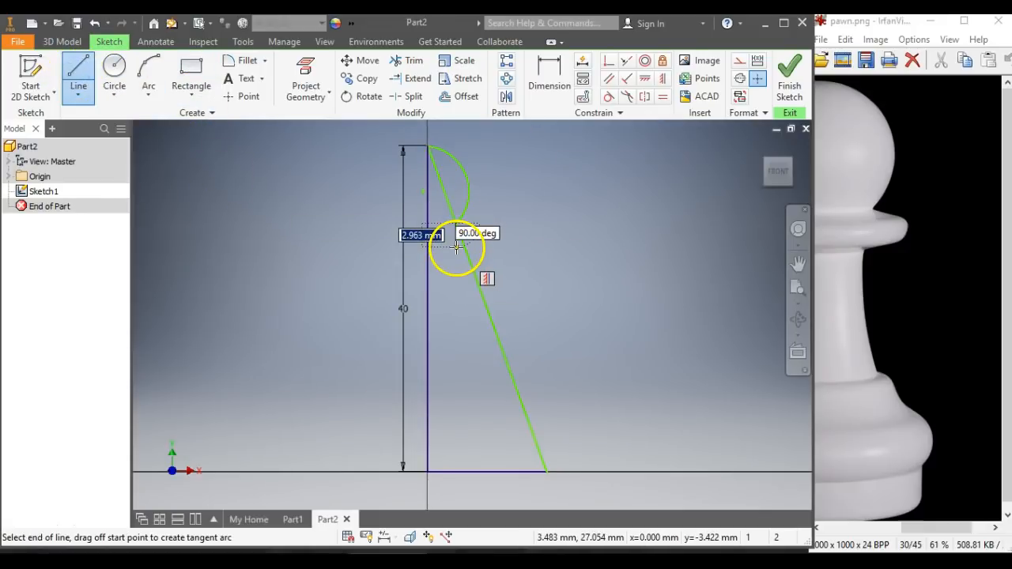
pyautogui.click(456, 248)
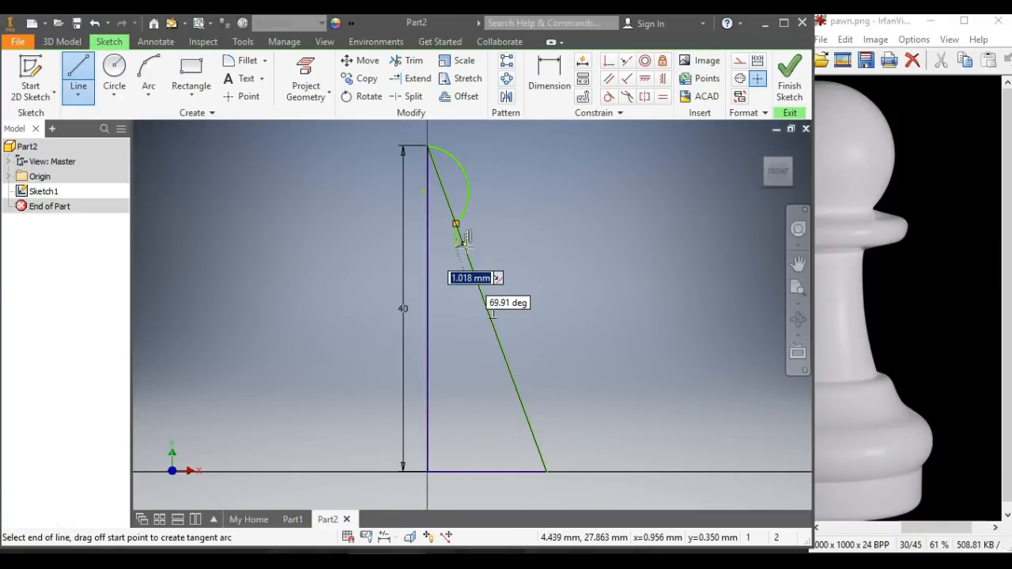
pyautogui.doubleClick(464, 245)
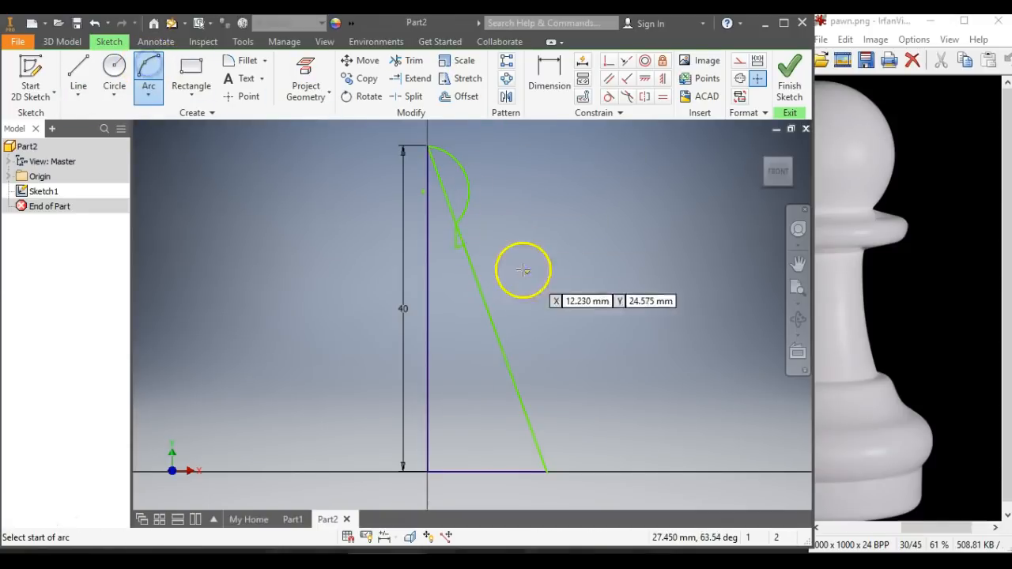
# - Add a shallow outward-bulging arc from the end of the short neck lines down to the sloping line
pyautogui.click(462, 244)
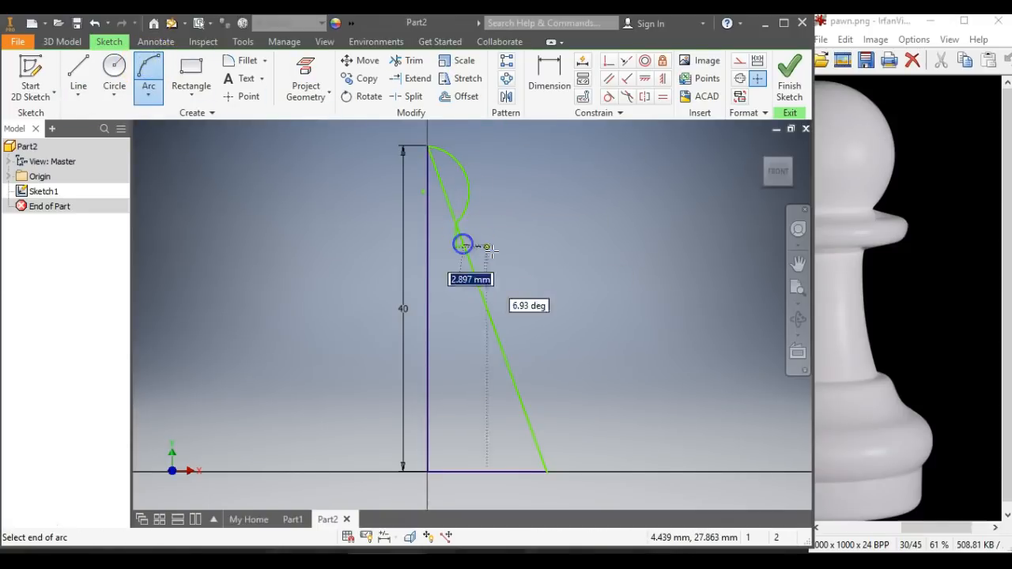
pyautogui.click(485, 308)
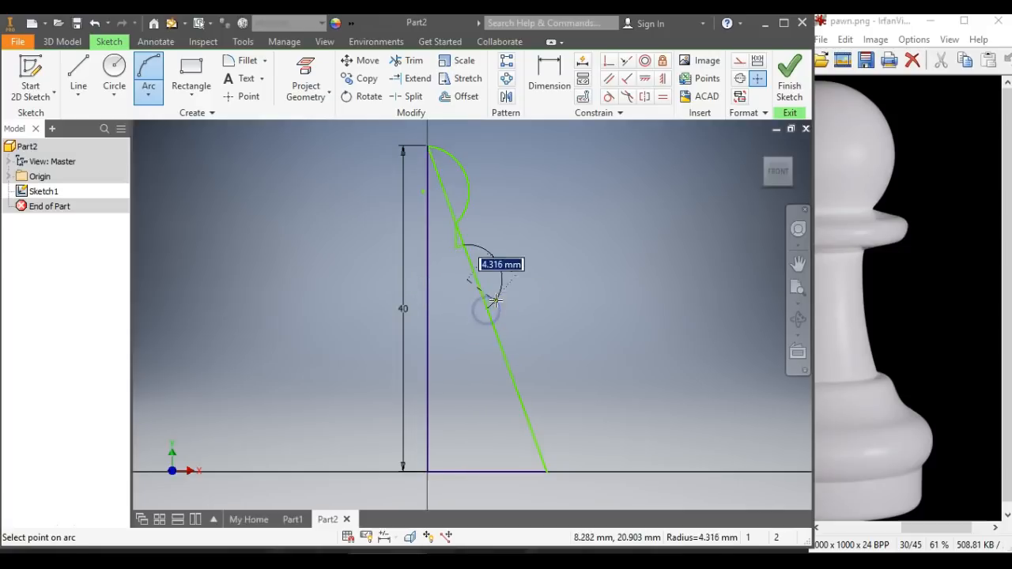
pyautogui.click(487, 300)
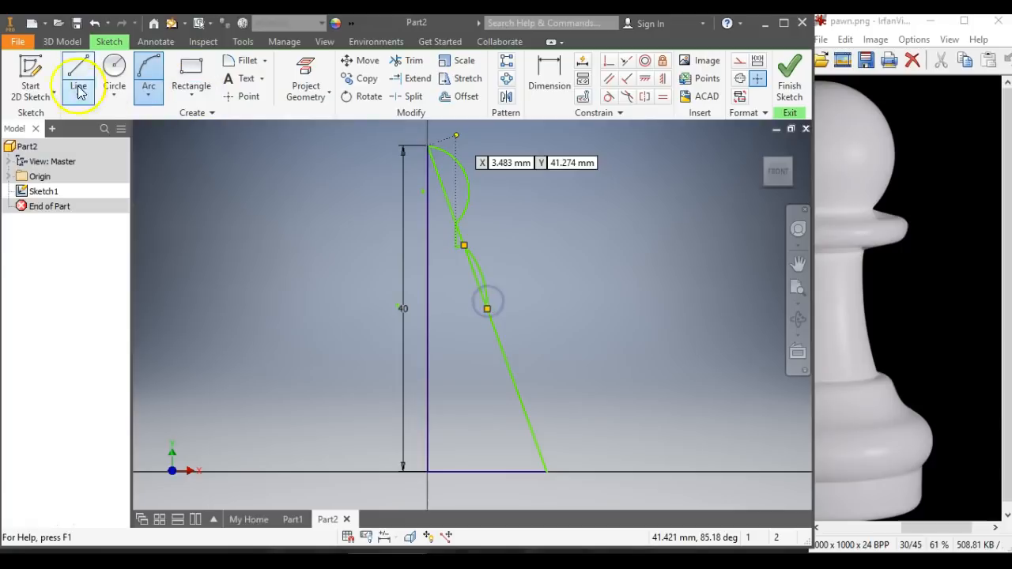
# - Draw a small pointed lip from the lower arc end, about 1.5 mm outward and down, then about 0.9 mm back to the sloping line
pyautogui.click(78, 76)
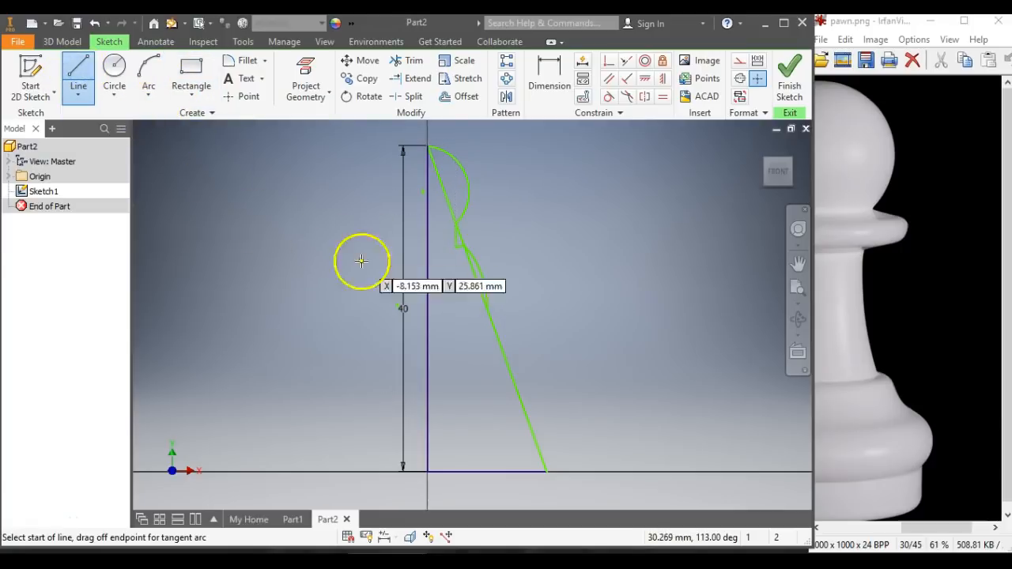
pyautogui.click(487, 308)
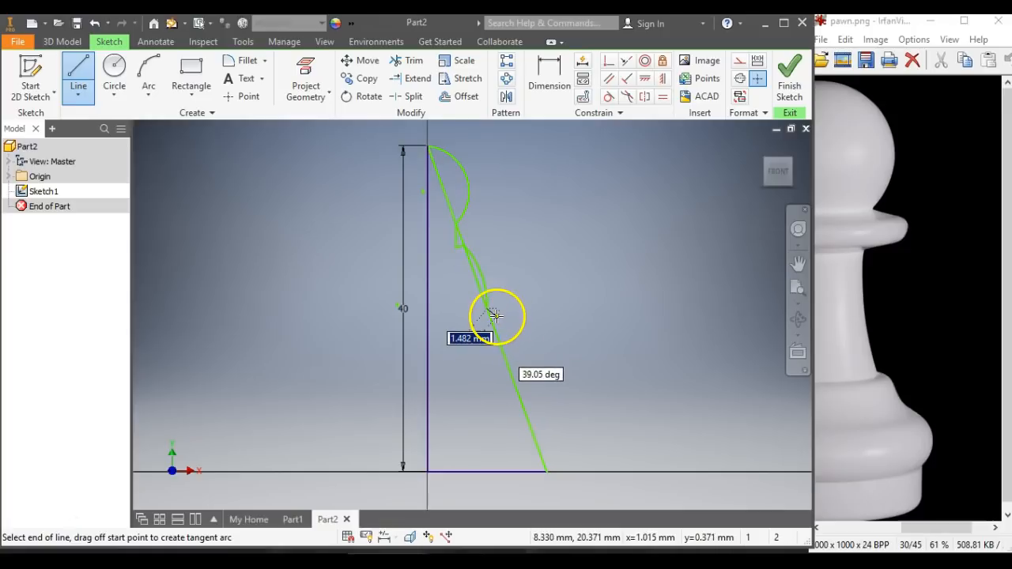
pyautogui.click(497, 317)
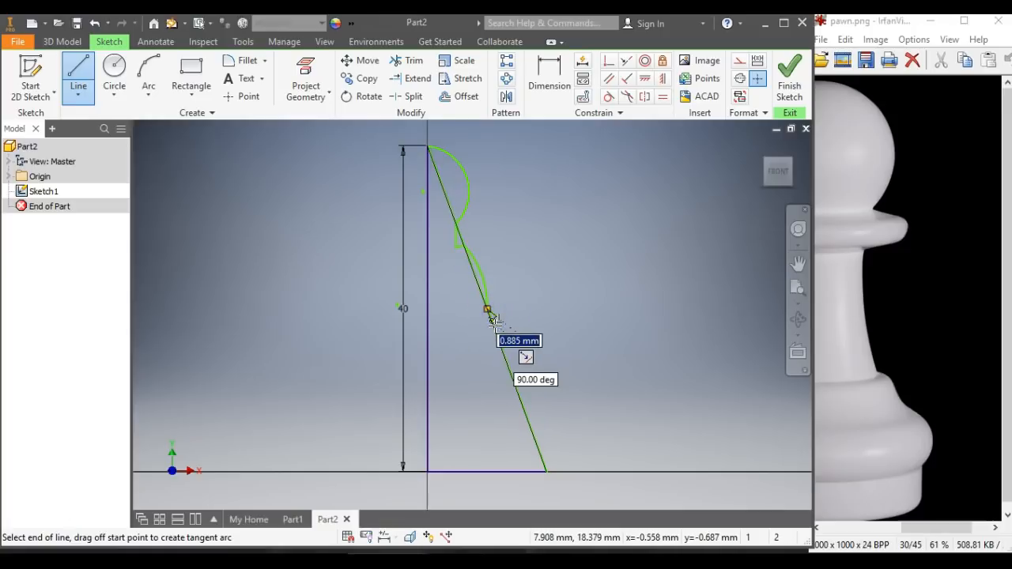
# - Add an inward-curving arc from the lip's lower end down to a point on the sloping line above the base
pyautogui.click(146, 75)
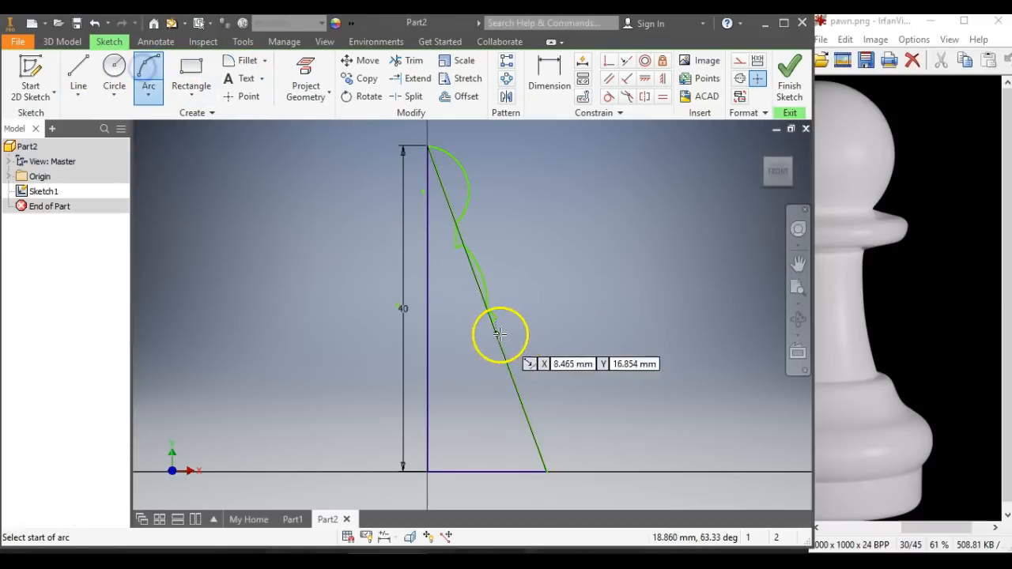
pyautogui.moveTo(491, 323); pyautogui.dragTo(522, 410)
pyautogui.click(522, 410)
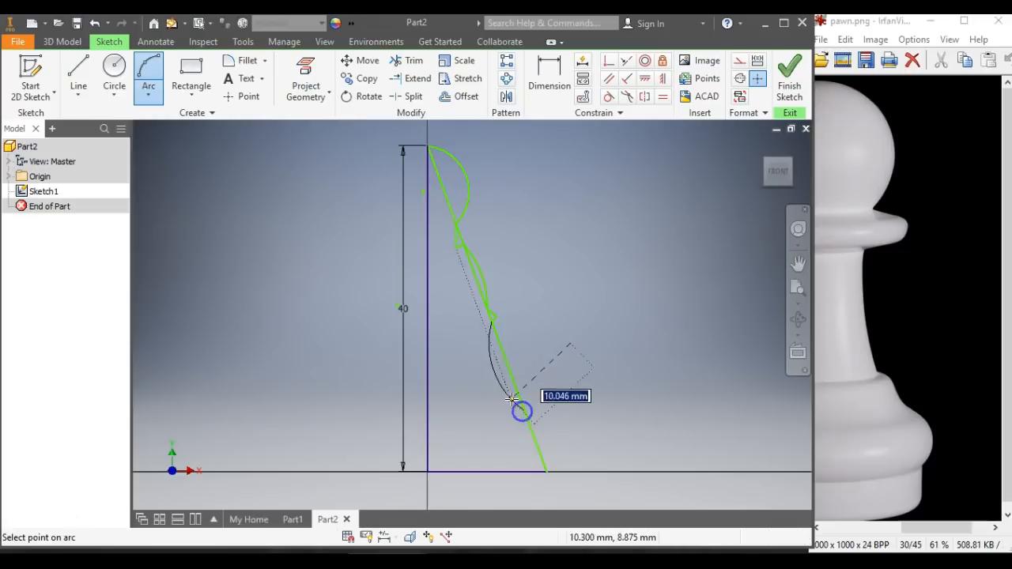
pyautogui.click(509, 396)
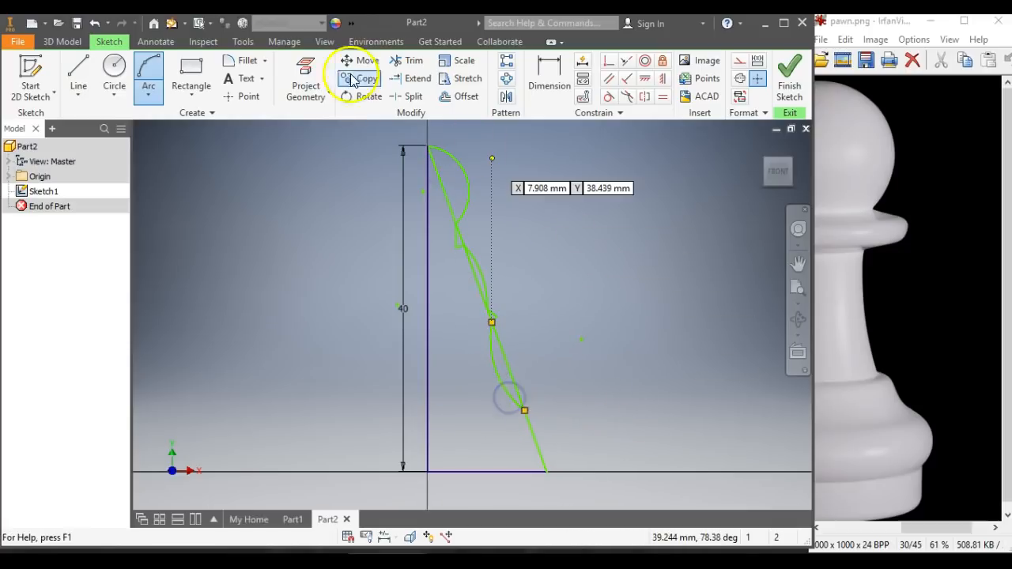
# - Draw a short line outward and down from the concave arc's end and a small outward-bulging arc, radius about 3 mm, back to the sloping line
pyautogui.click(80, 73)
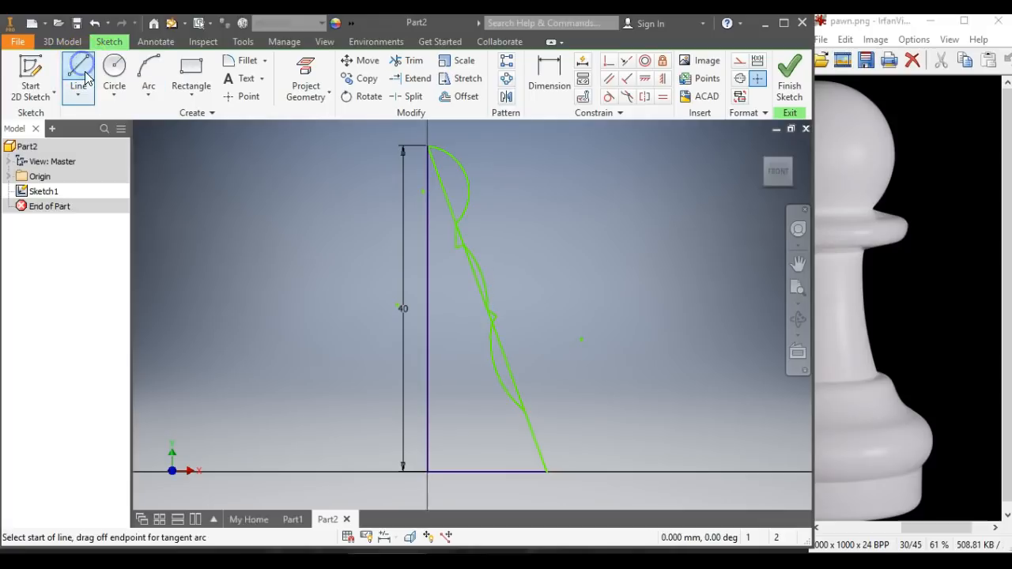
pyautogui.click(525, 408)
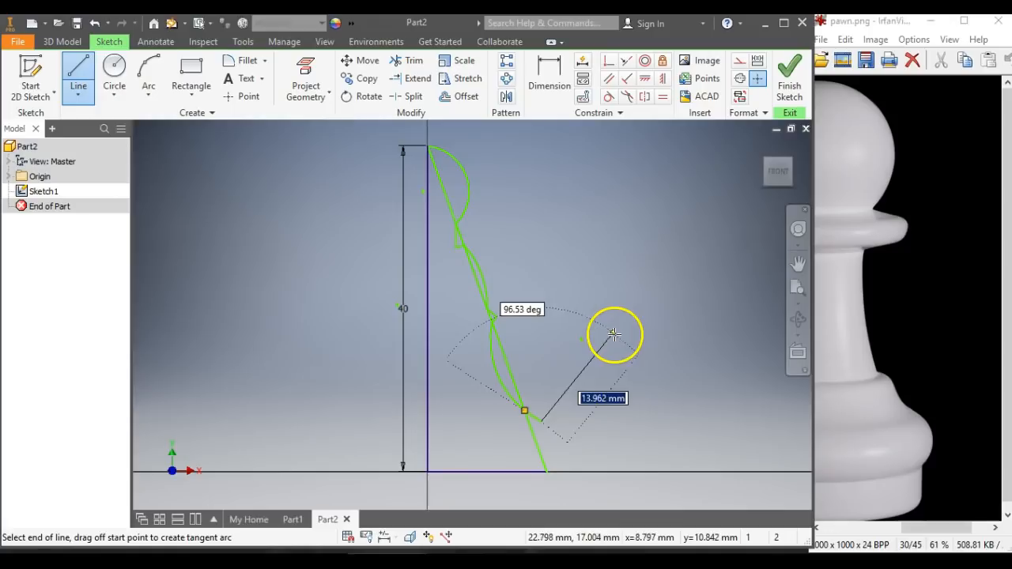
pyautogui.press('Escape')
pyautogui.click(149, 79)
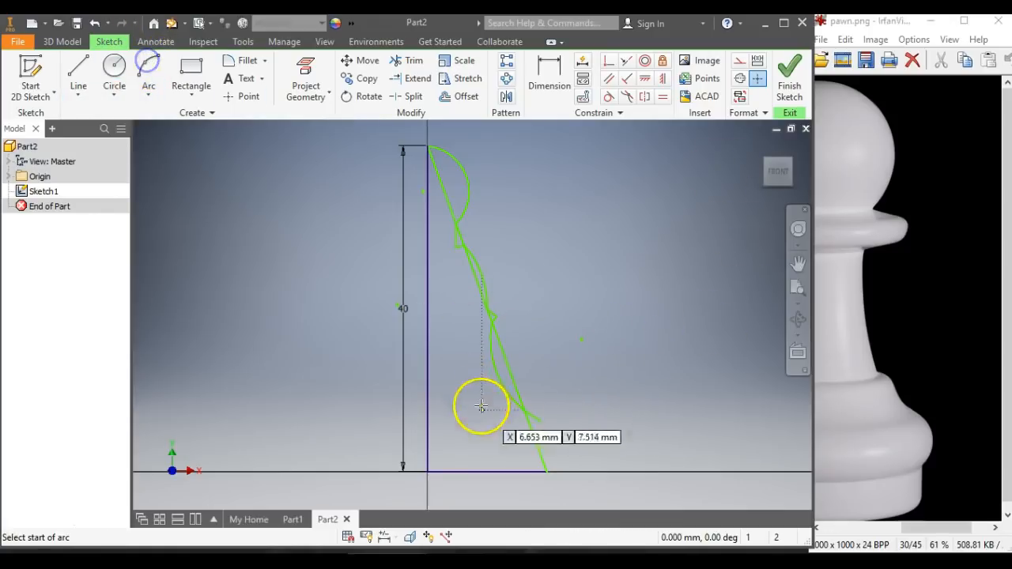
pyautogui.click(544, 422)
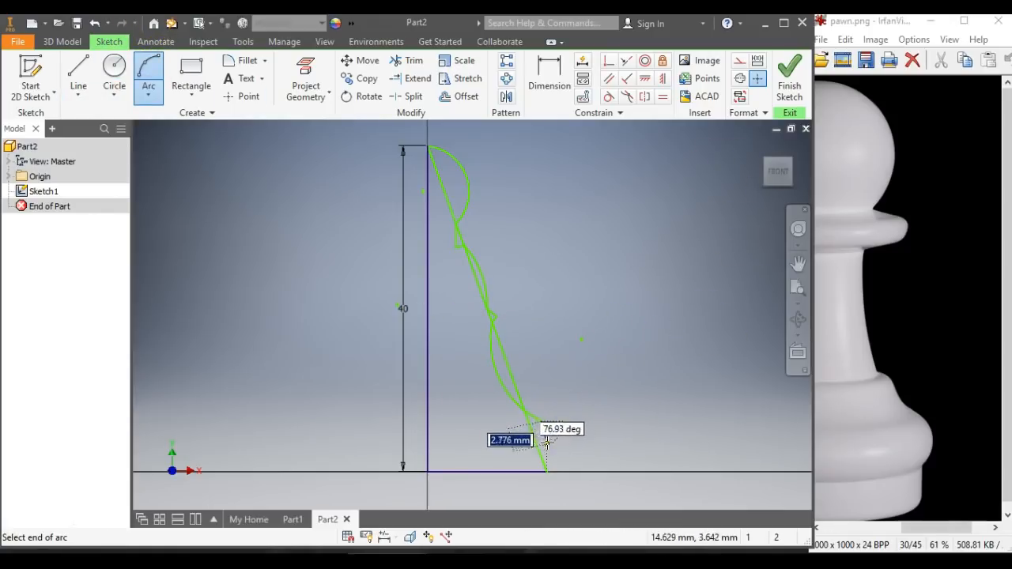
pyautogui.click(536, 445)
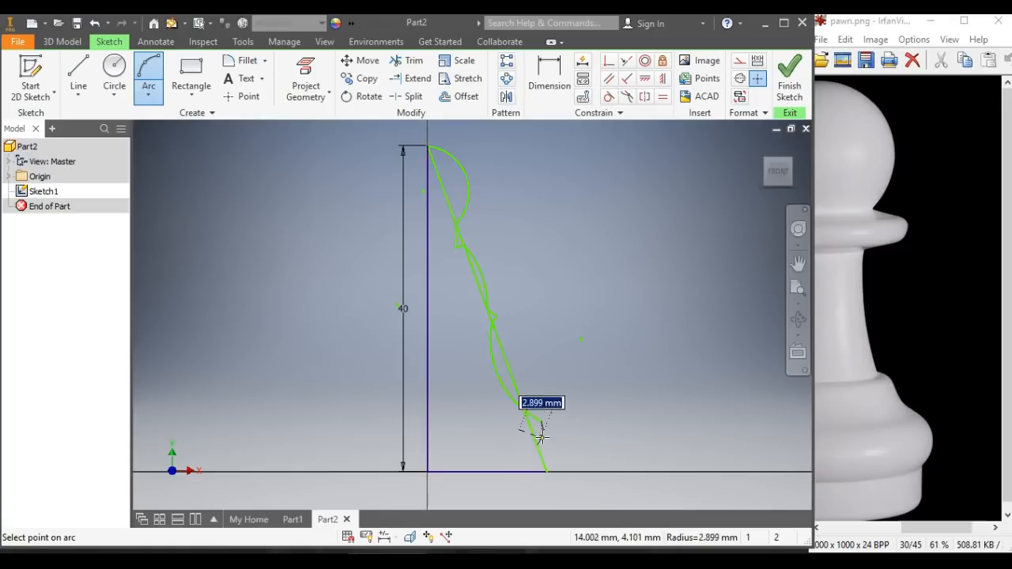
pyautogui.click(542, 438)
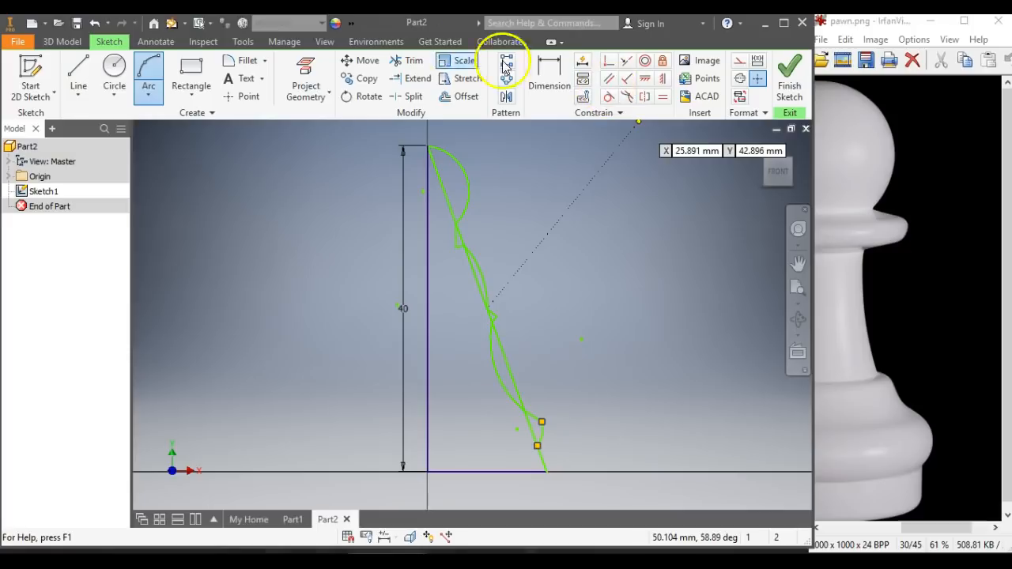
# - Close the outer profile with a vertical line from the small arc's lower end down to the base line
pyautogui.click(80, 72)
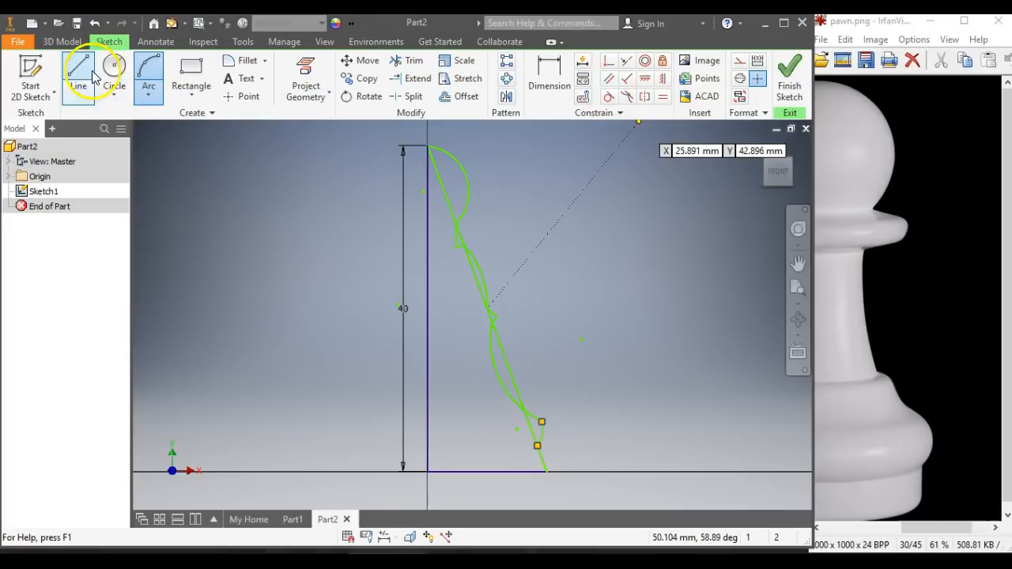
pyautogui.click(538, 446)
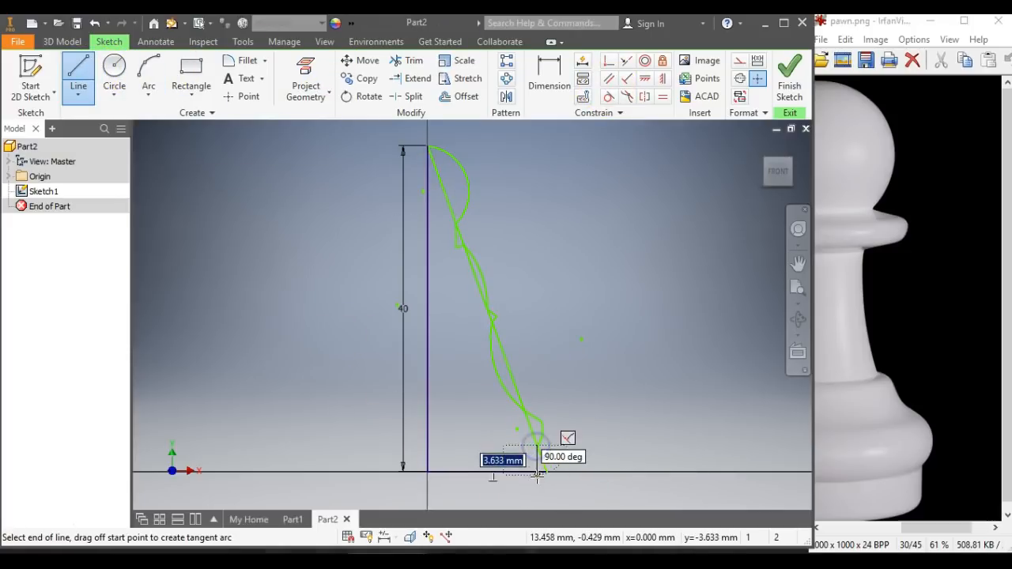
pyautogui.click(538, 472)
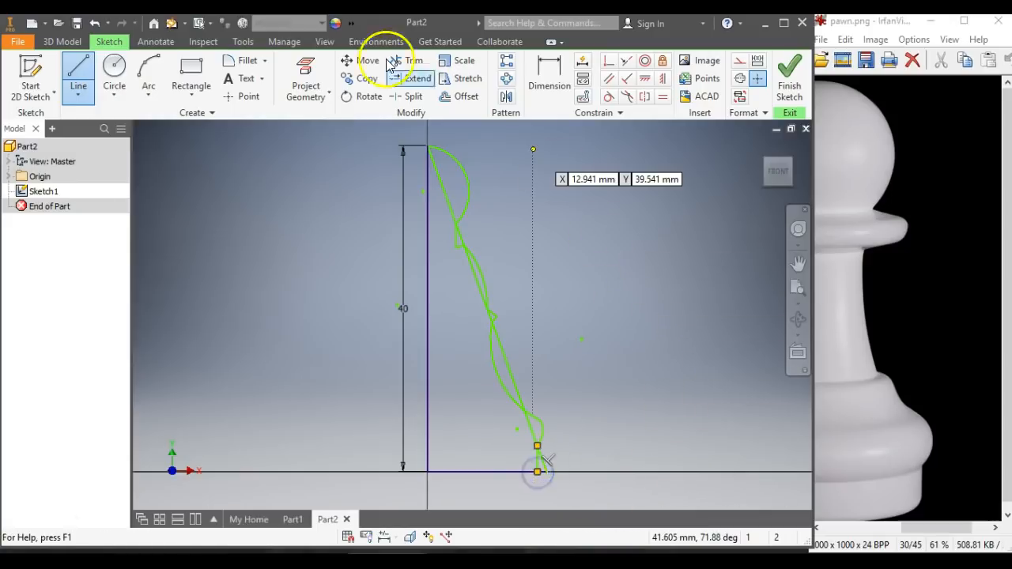
# - Trim away the sloping guide line along the whole profile, from the neck down to the base
pyautogui.click(408, 62)
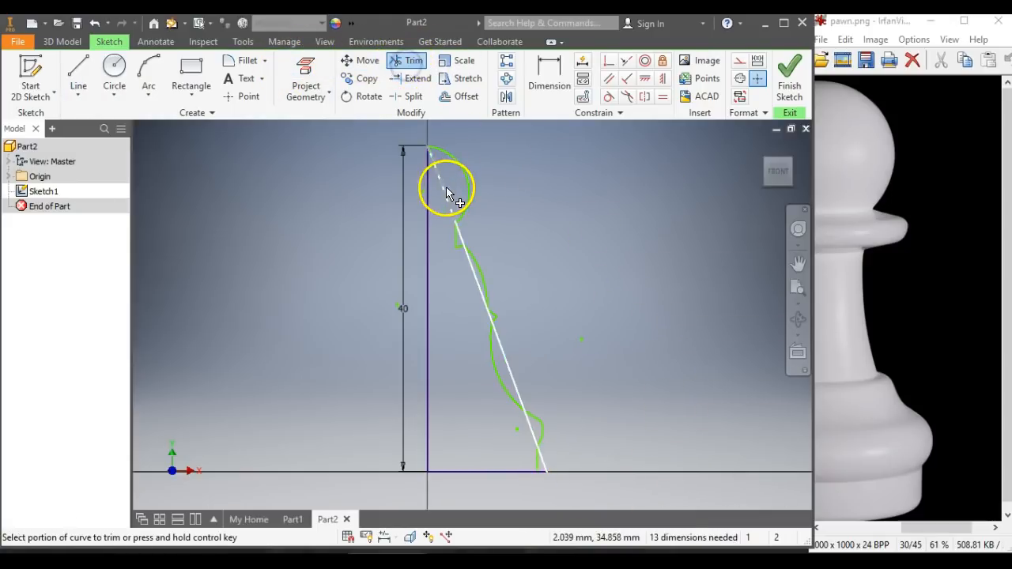
pyautogui.click(458, 233)
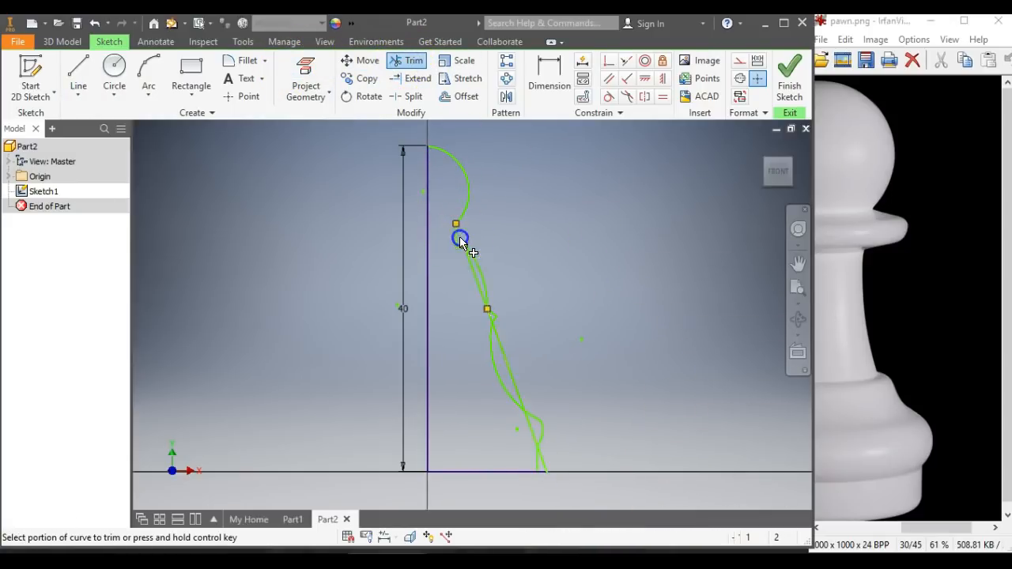
pyautogui.click(487, 312)
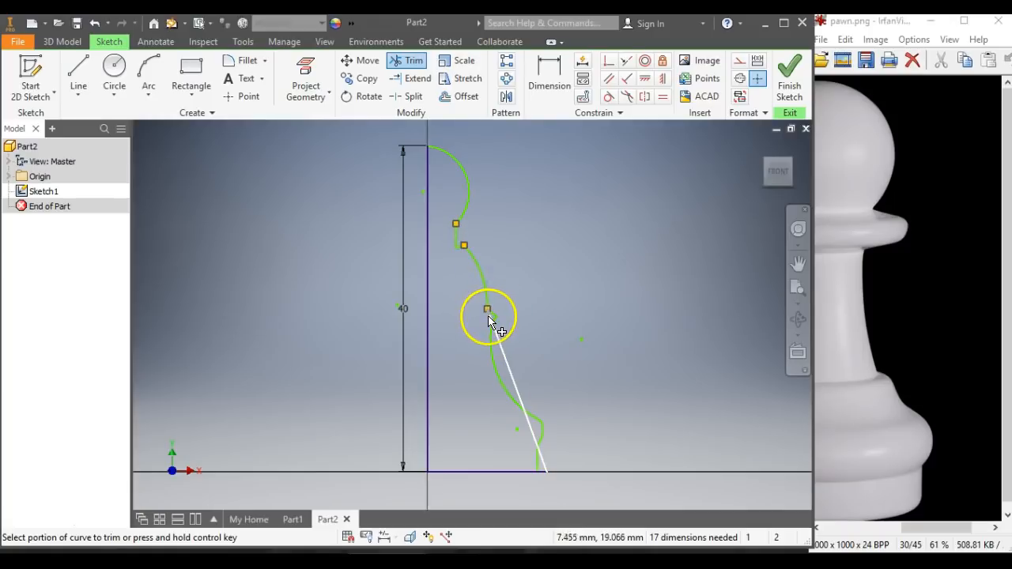
pyautogui.click(506, 357)
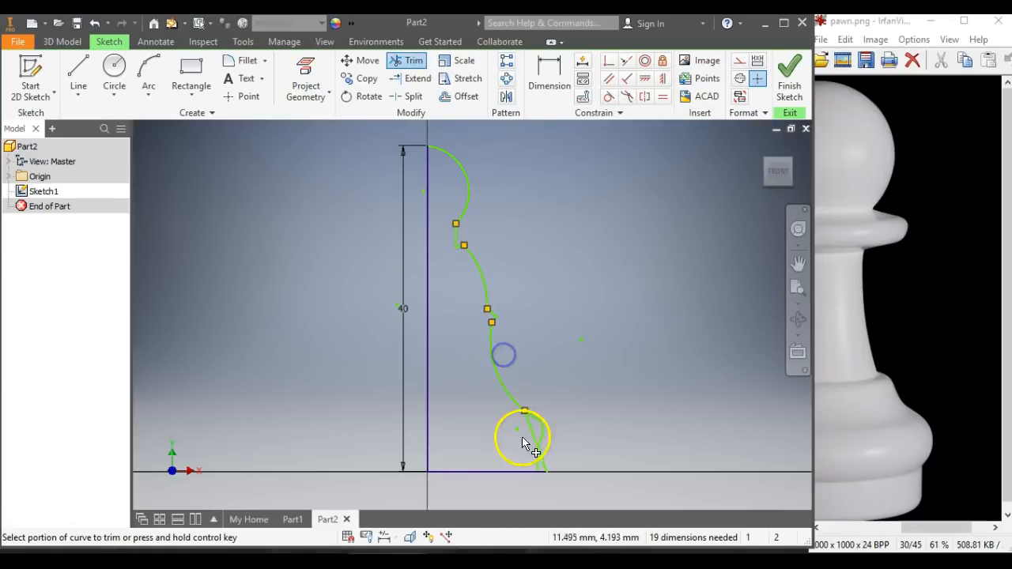
pyautogui.click(541, 465)
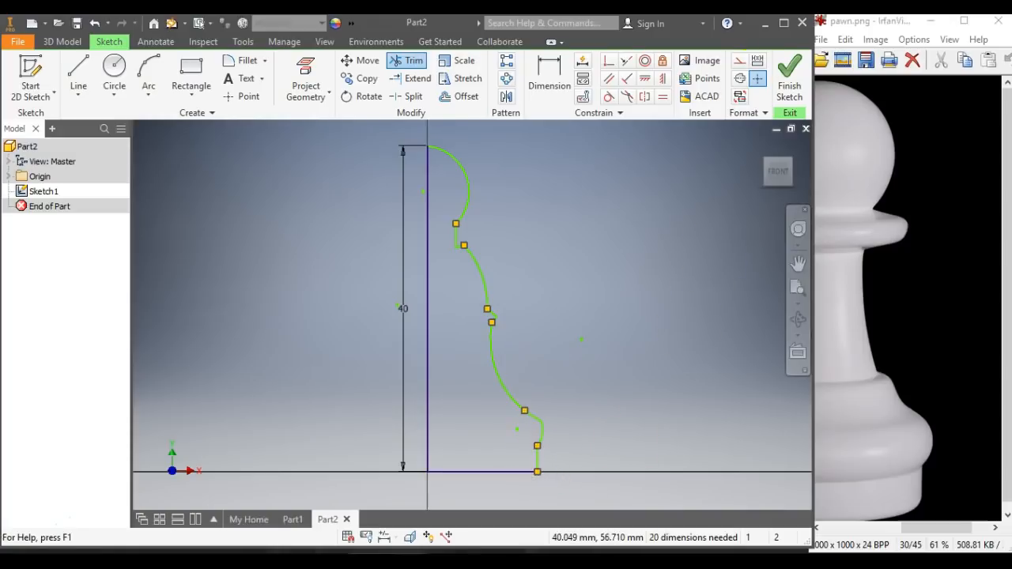
# - Finish the sketch, revolve the closed profile fully around its 40 mm vertical line, and turn the view to show the whole piece
pyautogui.click(785, 73)
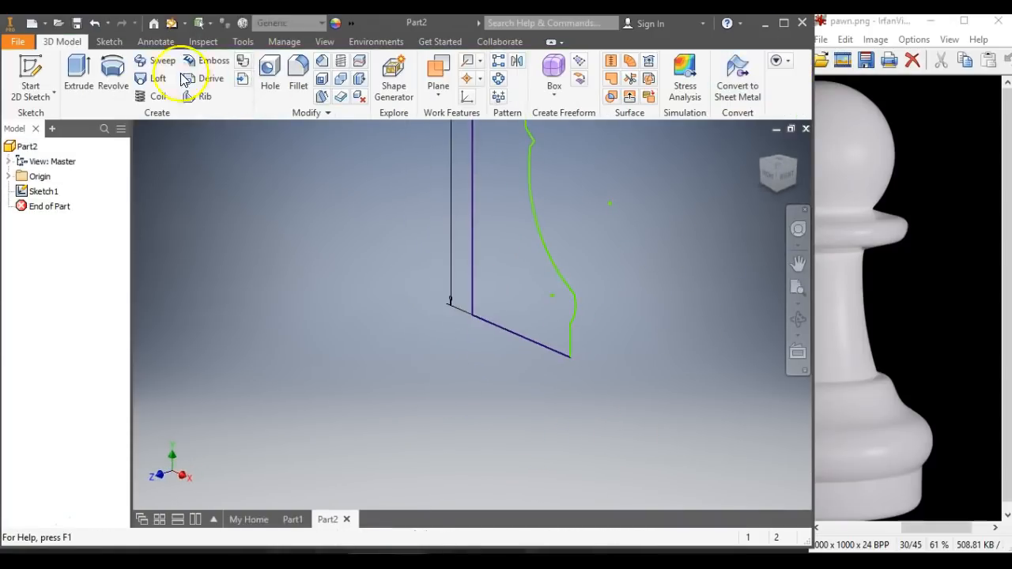
pyautogui.click(119, 73)
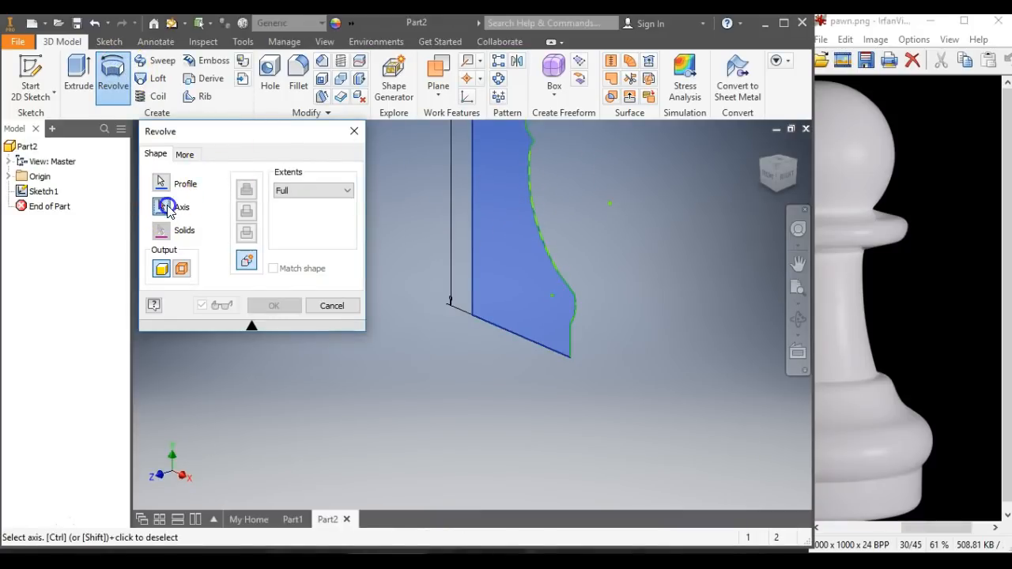
pyautogui.click(474, 216)
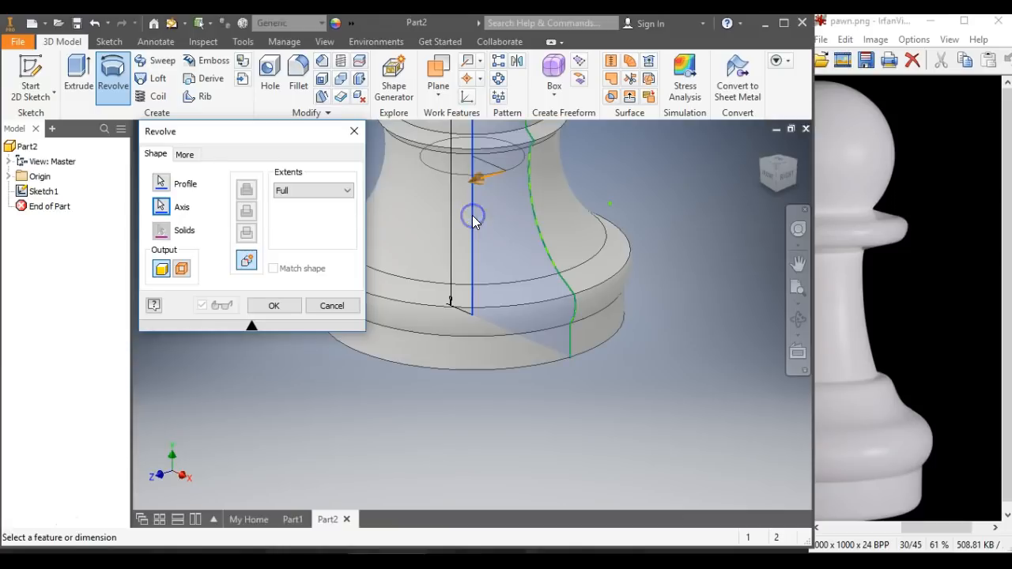
pyautogui.click(273, 307)
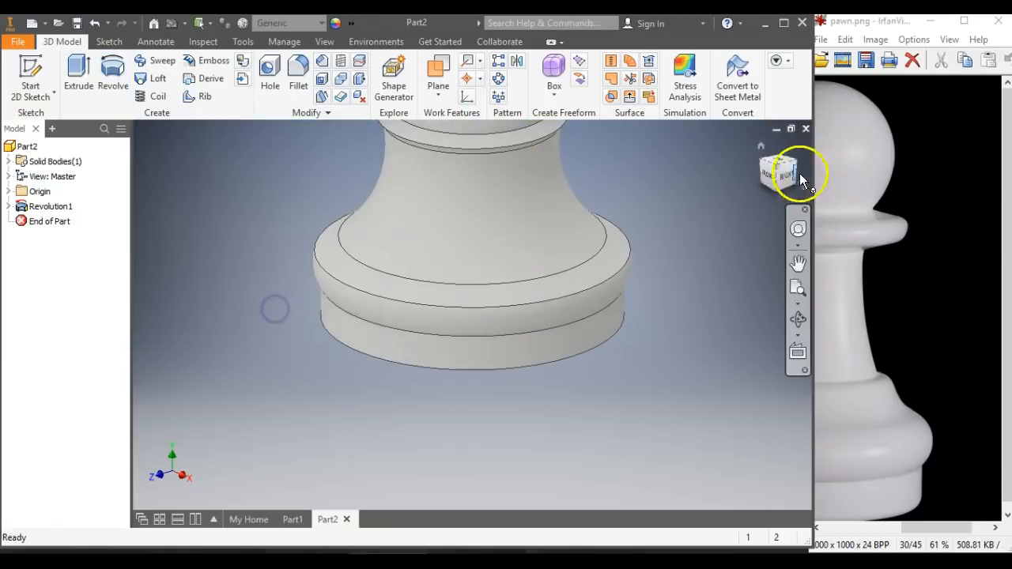
pyautogui.click(777, 165)
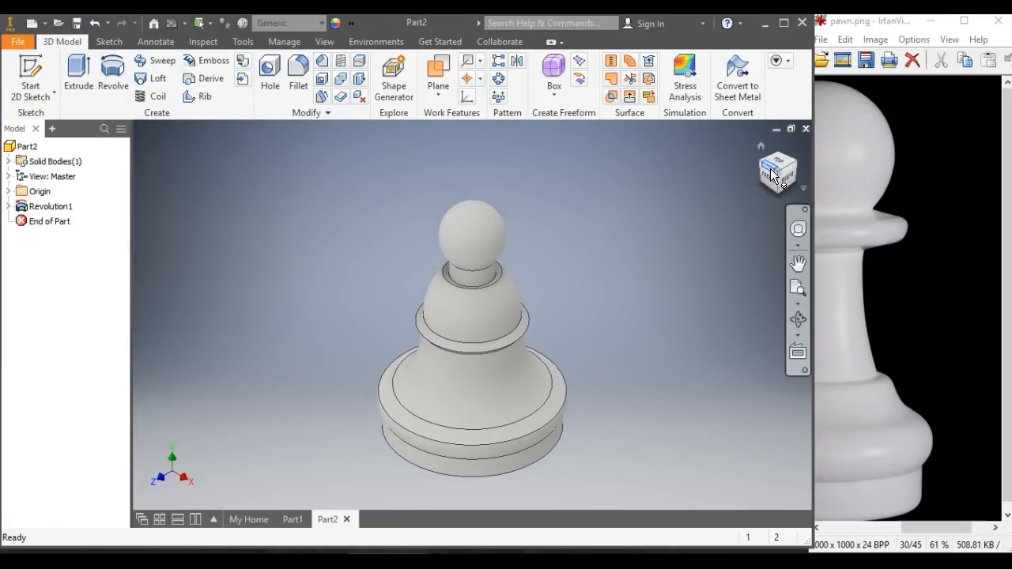